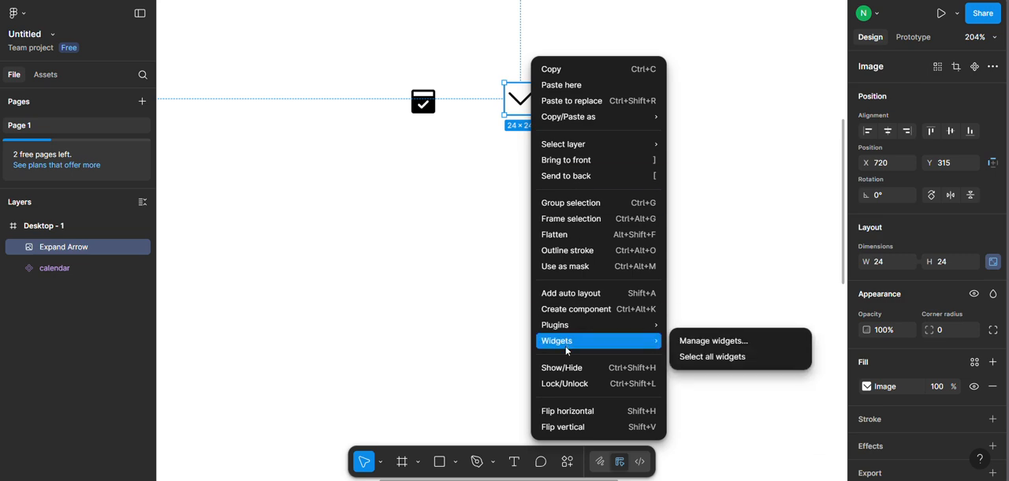
Turn the Expand Arrow image into a component and line it up beside the calendar icon.
{"action": "left_click", "coordinate": [587, 309]}
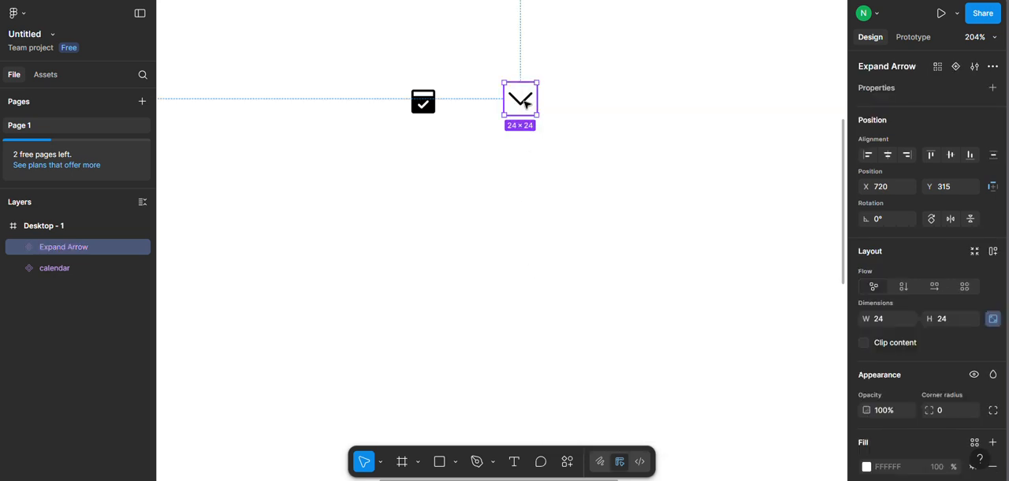
{"action": "left_click_drag", "start_coordinate": [527, 100], "coordinate": [479, 107]}
{"action": "left_click", "coordinate": [431, 109]}
{"action": "left_click", "coordinate": [473, 104]}
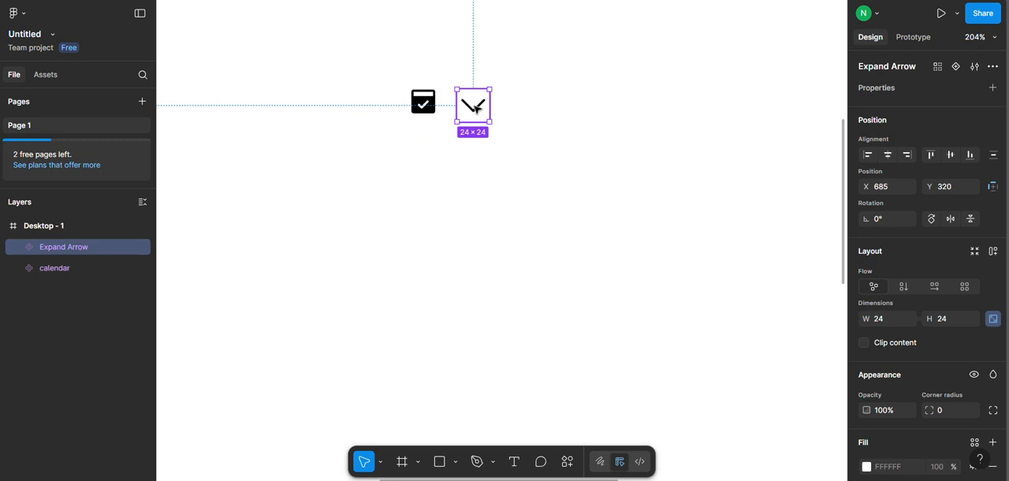
{"action": "left_click", "coordinate": [424, 103], "text": "shift"}
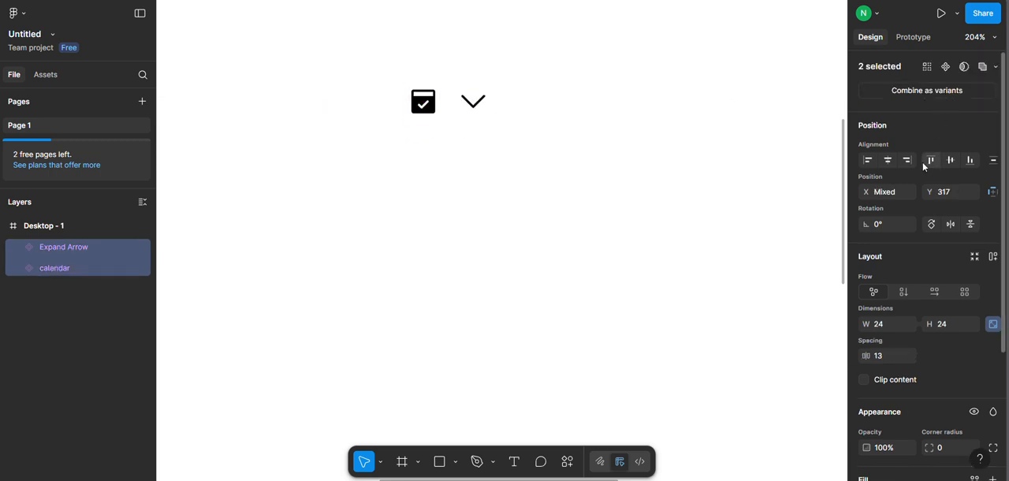
{"action": "left_click", "coordinate": [623, 130]}
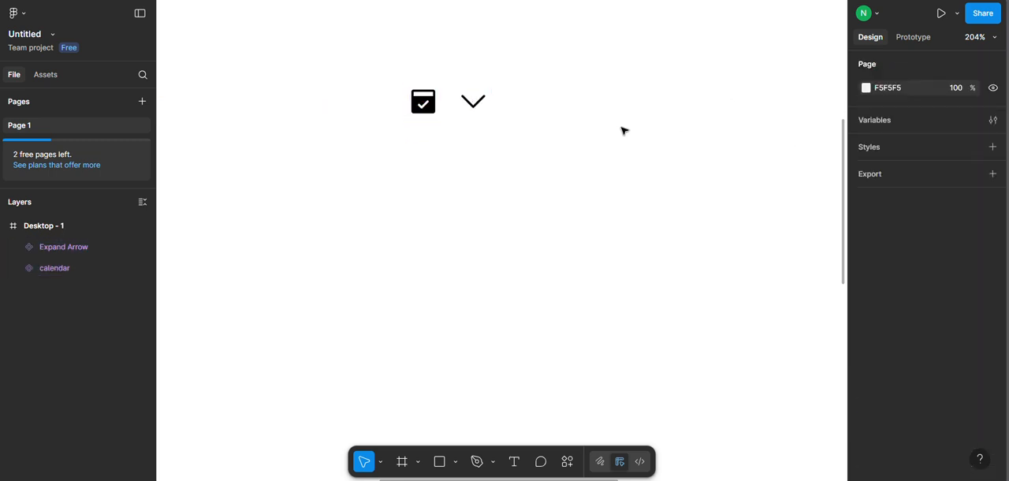
Add a text layer reading "Label" in the empty area below the two icons.
{"action": "left_click", "coordinate": [514, 461]}
{"action": "left_click", "coordinate": [450, 250]}
{"action": "type", "text": "Label"}
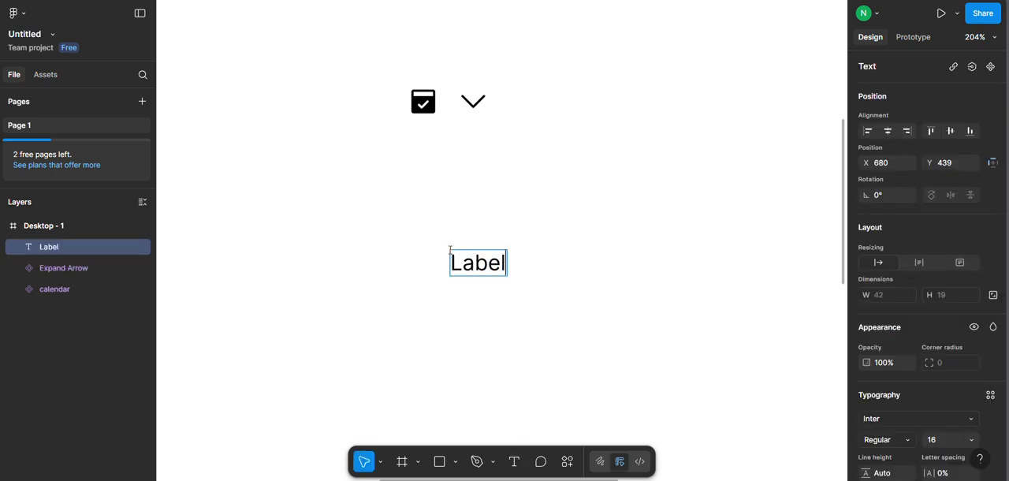
{"action": "left_click", "coordinate": [578, 270]}
{"action": "scroll", "coordinate": [544, 290], "scroll_direction": "down", "scroll_amount": 2}
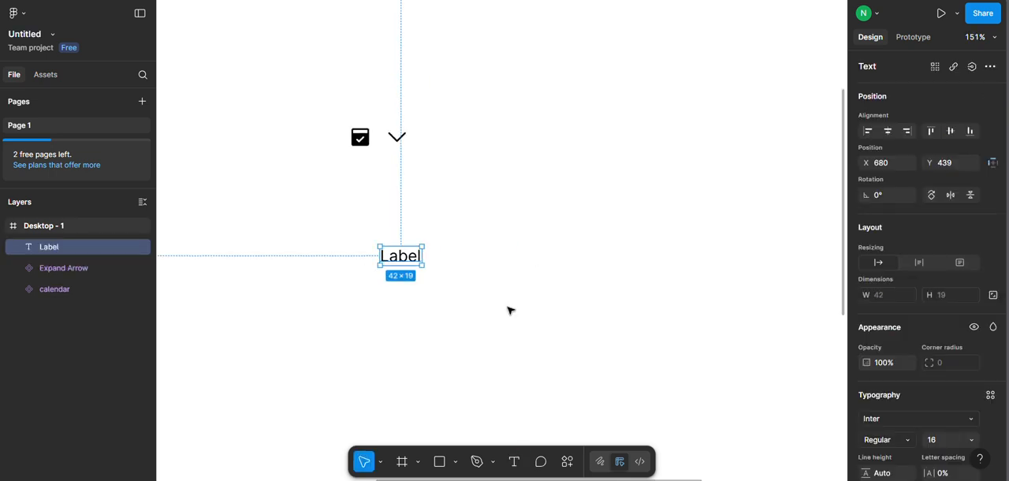
{"action": "scroll", "coordinate": [498, 344], "scroll_direction": "up", "scroll_amount": 3}
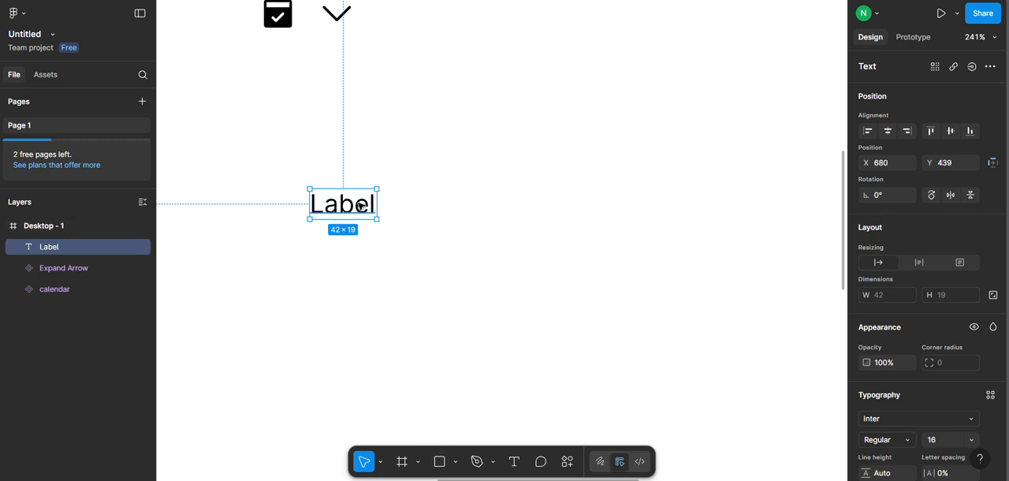
{"action": "left_click", "coordinate": [384, 324]}
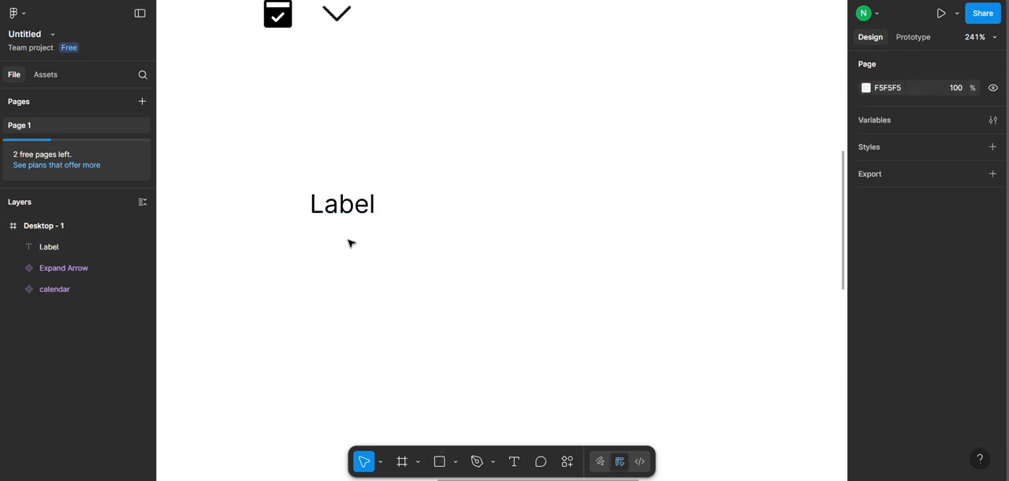
Add a second text layer reading "Placeholder" just below the Label text.
{"action": "key", "text": "t"}
{"action": "left_click", "coordinate": [319, 266]}
{"action": "type", "text": "Placeg"}
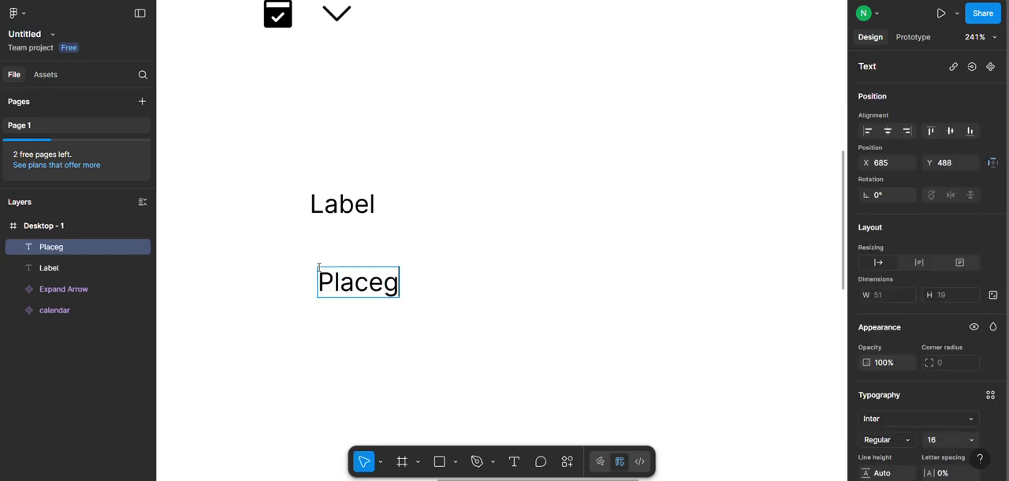
{"action": "key", "text": "BackSpace"}
{"action": "type", "text": "holder"}
{"action": "key", "text": "Escape"}
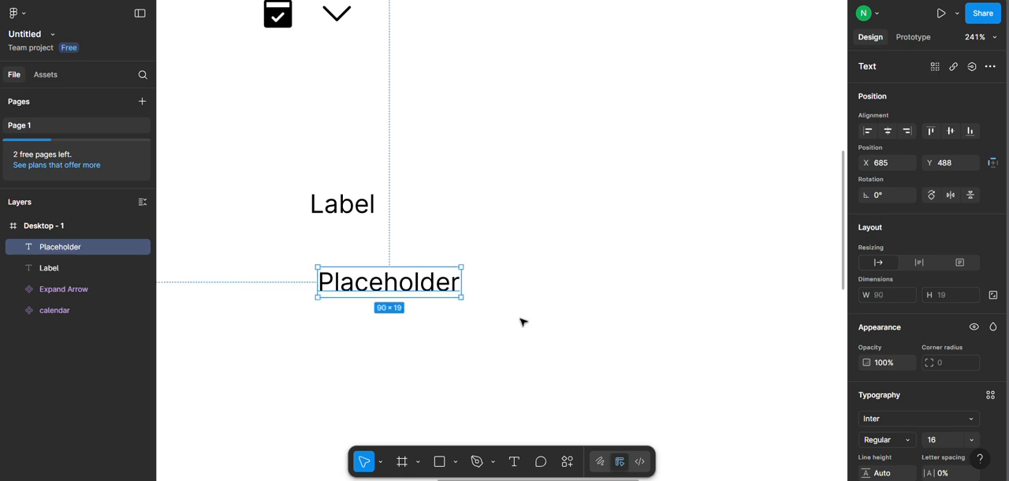
Wrap the Placeholder text in an auto layout frame widened to about 241, with its content aligned to the left centre.
{"action": "right_click", "coordinate": [401, 295]}
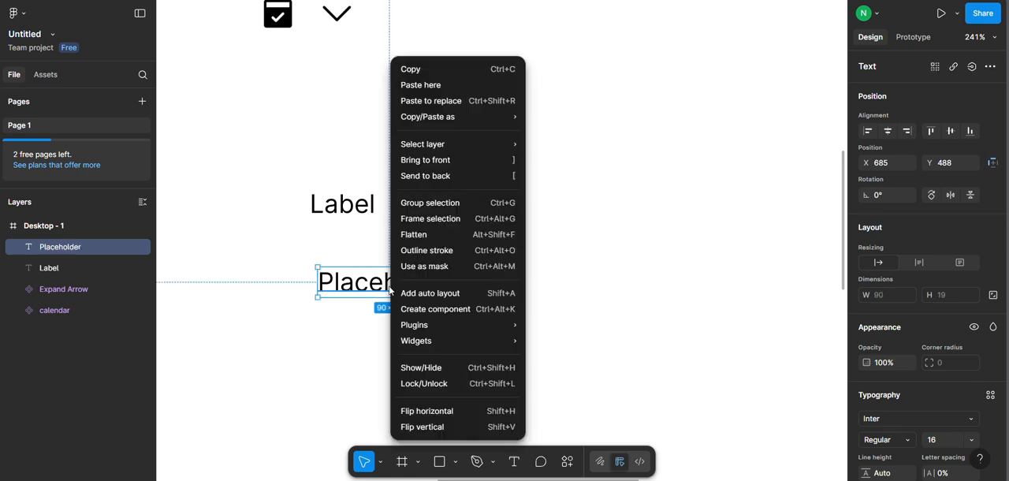
{"action": "left_click", "coordinate": [430, 294]}
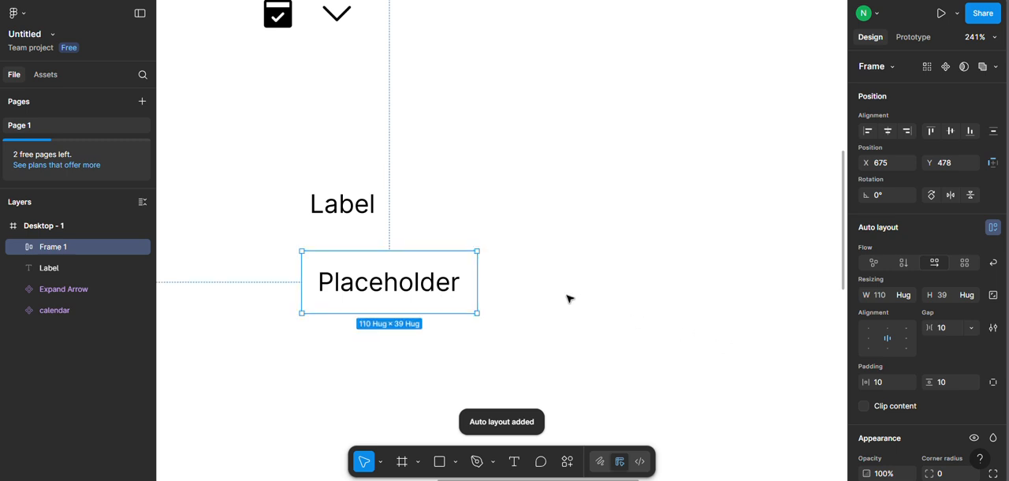
{"action": "left_click_drag", "start_coordinate": [477, 282], "coordinate": [685, 281]}
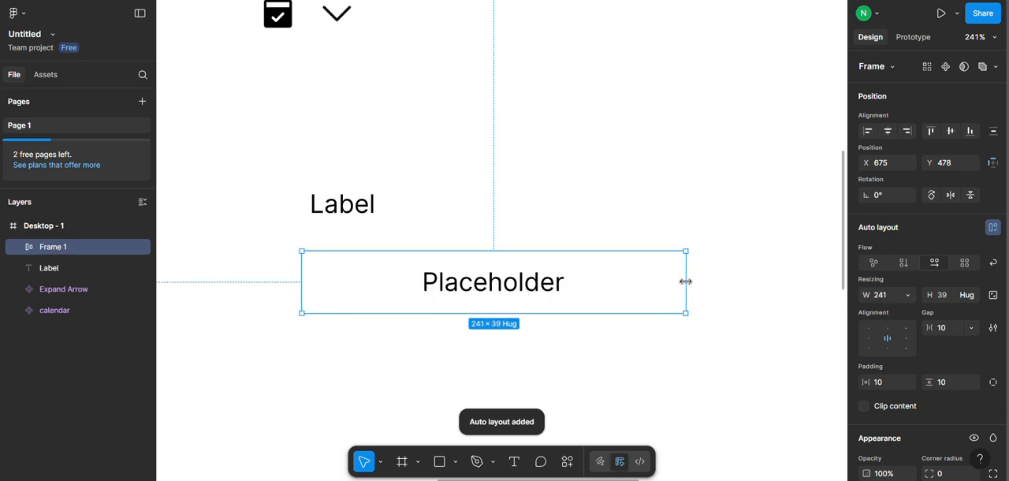
{"action": "left_click", "coordinate": [868, 341]}
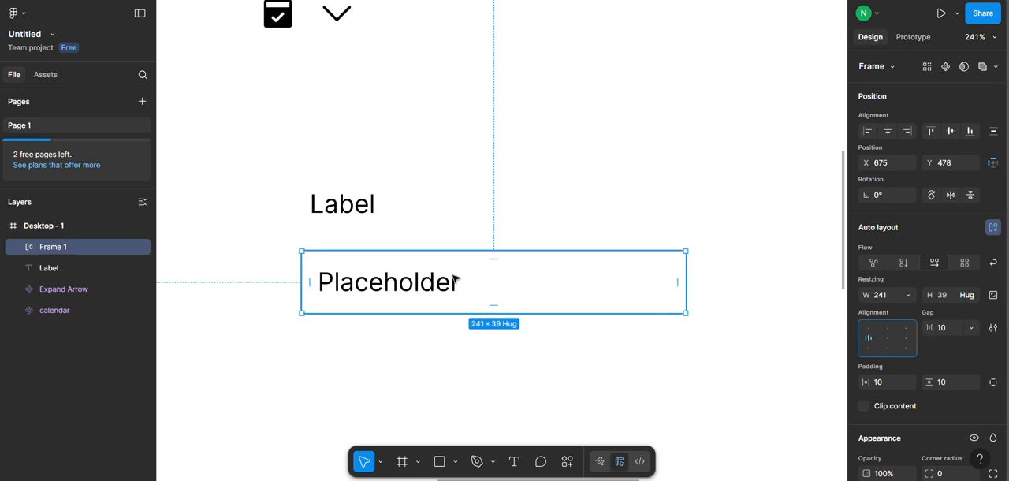
Give the frame around the Placeholder text an F5F5F5 fill and an E6E6E6 stroke.
{"action": "scroll", "coordinate": [932, 319], "scroll_direction": "down", "scroll_amount": 5}
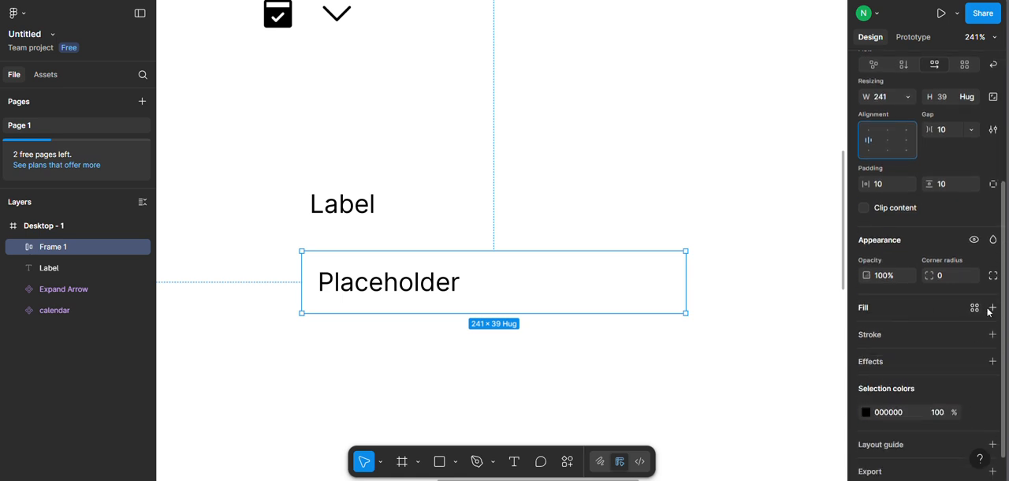
{"action": "left_click", "coordinate": [992, 308]}
{"action": "left_click", "coordinate": [866, 331]}
{"action": "left_click_drag", "start_coordinate": [726, 260], "coordinate": [694, 221]}
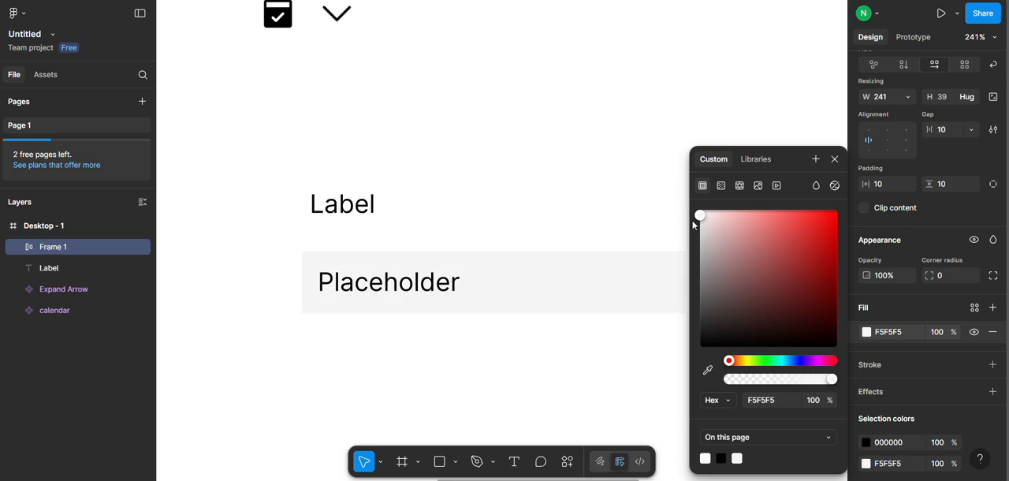
{"action": "left_click", "coordinate": [994, 366]}
{"action": "mouse_move", "coordinate": [762, 332]}
{"action": "left_mouse_down"}
{"action": "mouse_move", "coordinate": [705, 221]}
{"action": "mouse_move", "coordinate": [584, 224]}
{"action": "left_mouse_up"}
{"action": "left_click", "coordinate": [550, 198]}
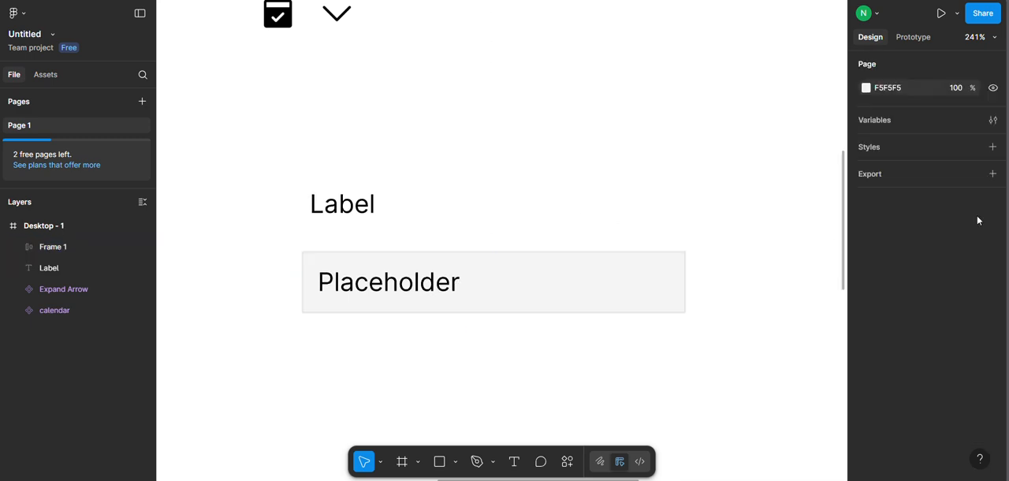
Set the fill opacity of the Placeholder text to 50%.
{"action": "left_click", "coordinate": [376, 279]}
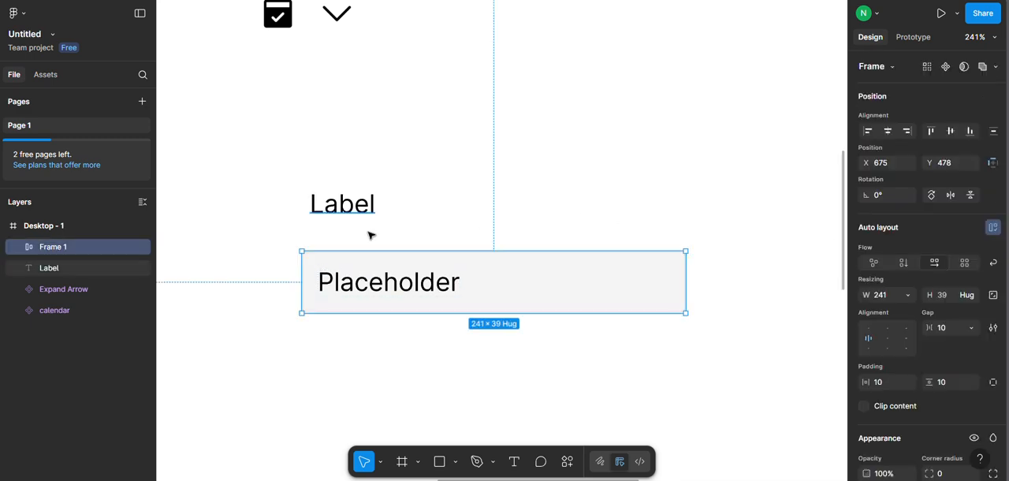
{"action": "double_click", "coordinate": [383, 280]}
{"action": "scroll", "coordinate": [944, 361], "scroll_direction": "down", "scroll_amount": 3}
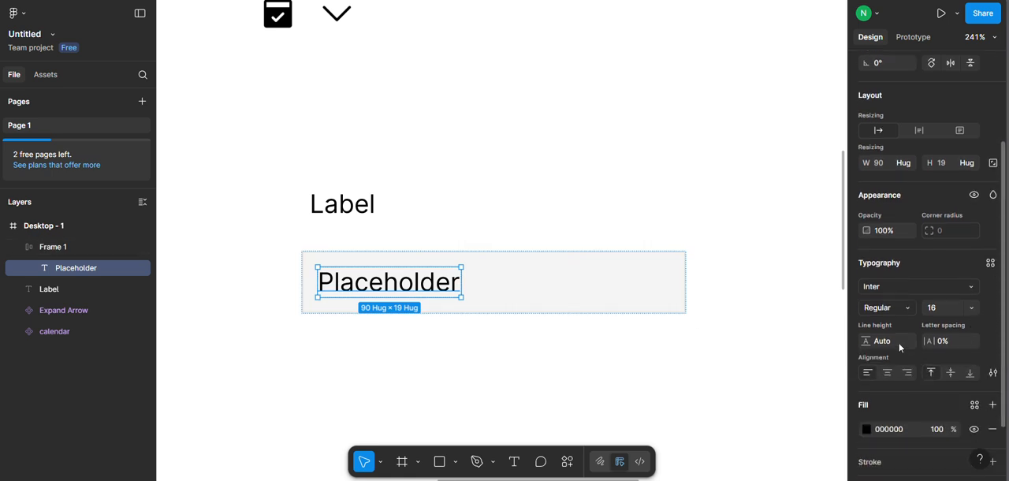
{"action": "left_click", "coordinate": [938, 432]}
{"action": "type", "text": "50"}
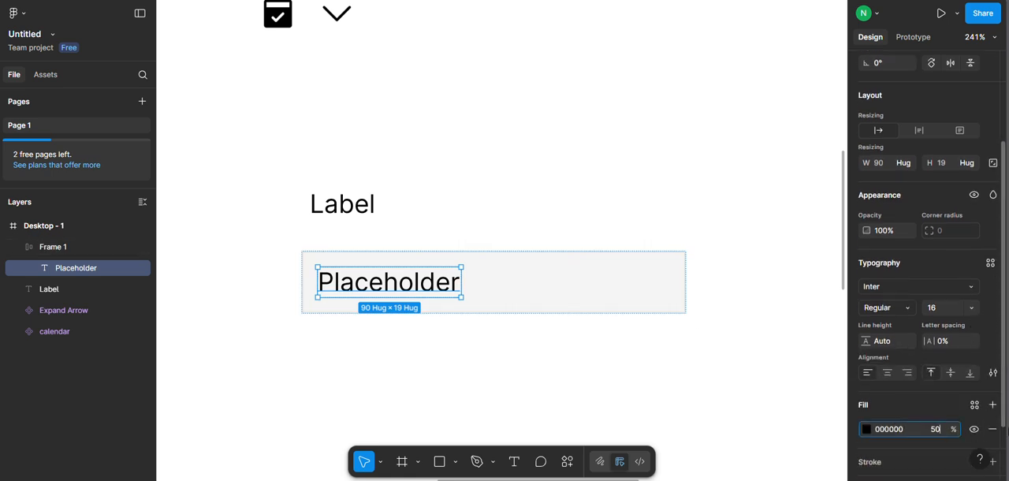
{"action": "key", "text": "Return"}
{"action": "left_click", "coordinate": [651, 255]}
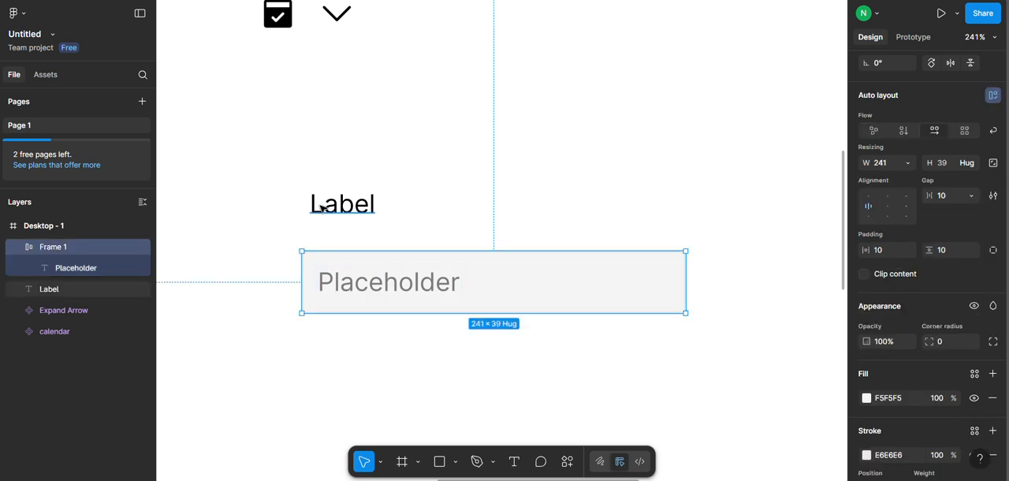
{"action": "left_click", "coordinate": [322, 207]}
{"action": "left_click", "coordinate": [356, 294], "text": "shift"}
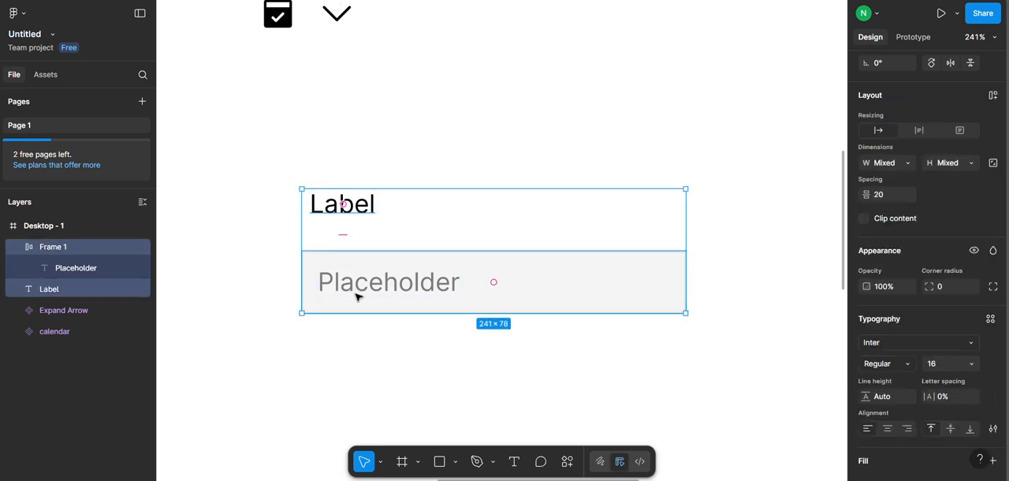
{"action": "right_click", "coordinate": [357, 296]}
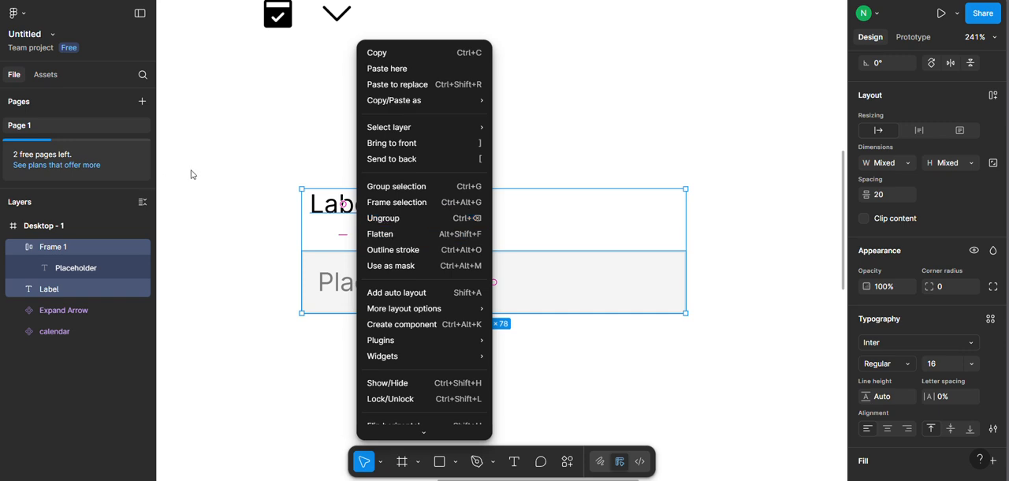
{"action": "left_click", "coordinate": [272, 177]}
{"action": "left_click", "coordinate": [20, 250]}
{"action": "left_click", "coordinate": [363, 152]}
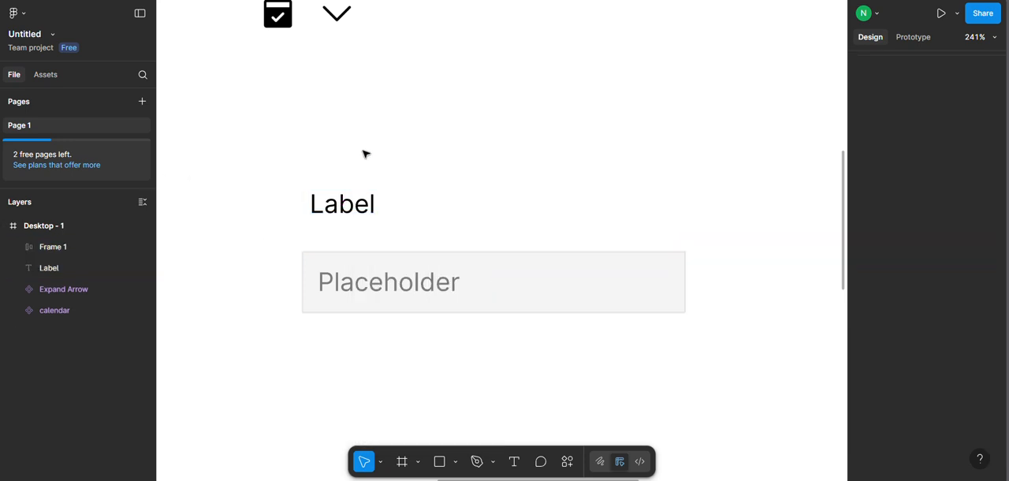
Combine the Label text and the placeholder frame in a vertical auto layout with a gap of 8.
{"action": "left_click", "coordinate": [342, 204]}
{"action": "left_click", "coordinate": [347, 261], "text": "shift"}
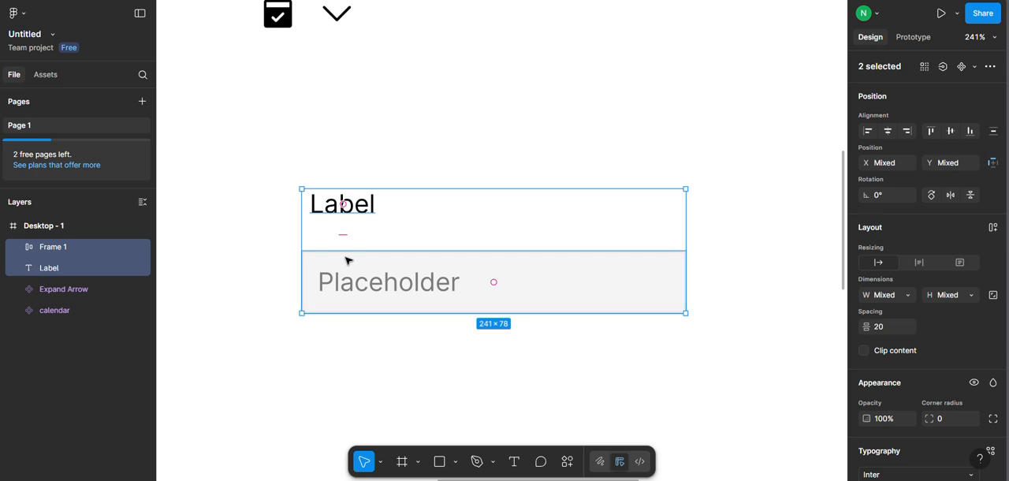
{"action": "right_click", "coordinate": [347, 261]}
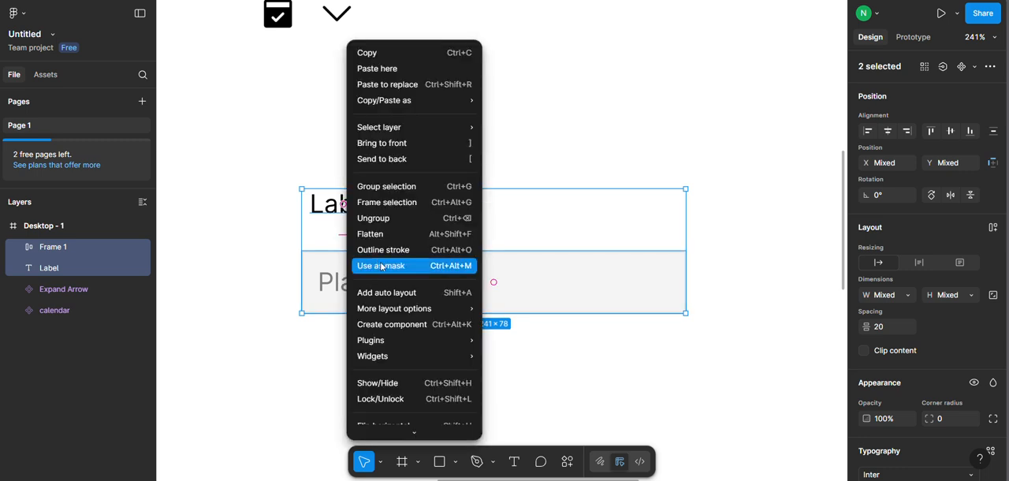
{"action": "left_click", "coordinate": [388, 292]}
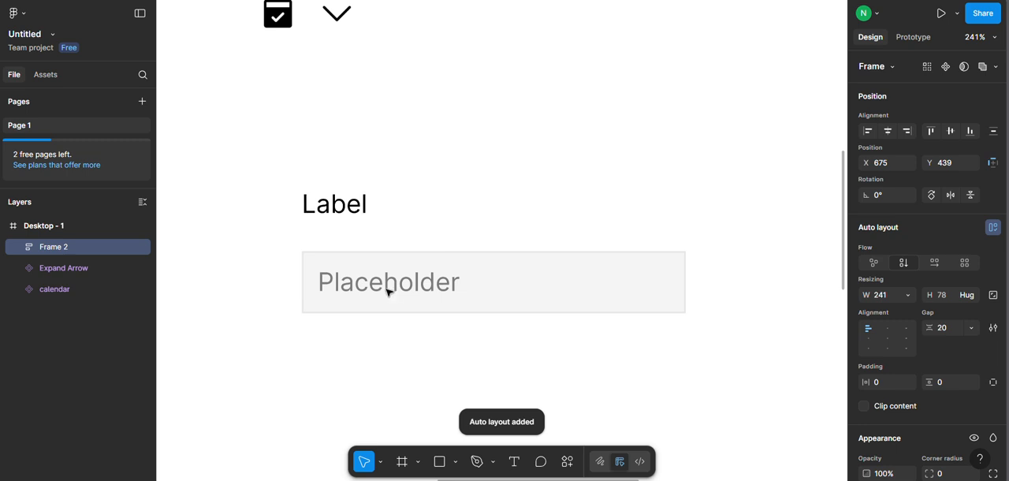
{"action": "left_click", "coordinate": [949, 328]}
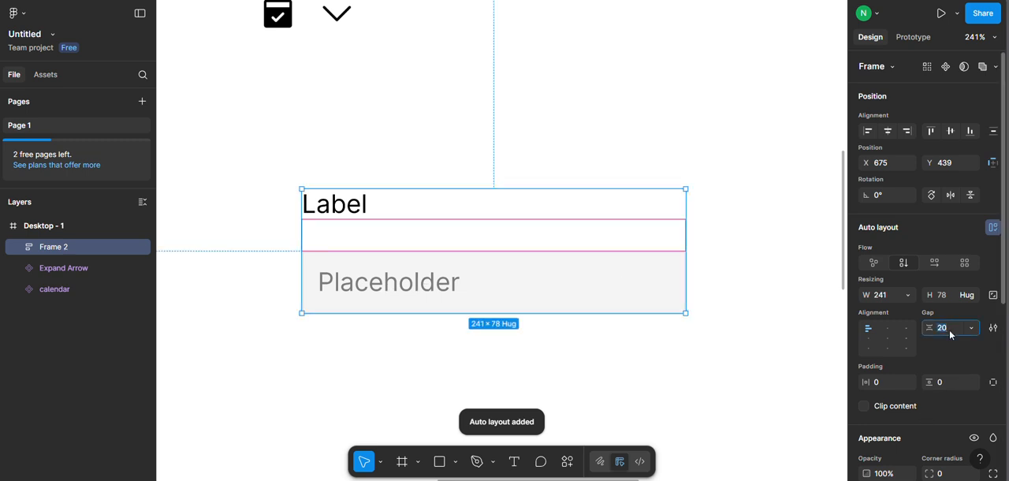
{"action": "type", "text": "8"}
{"action": "key", "text": "Return"}
{"action": "left_click", "coordinate": [697, 254]}
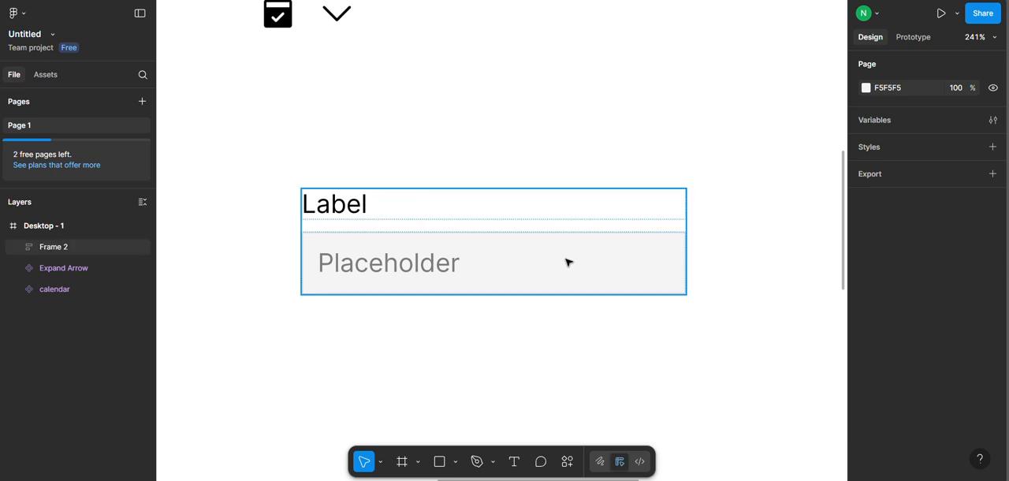
{"action": "left_click", "coordinate": [567, 261]}
{"action": "scroll", "coordinate": [473, 186], "scroll_direction": "up", "scroll_amount": 1}
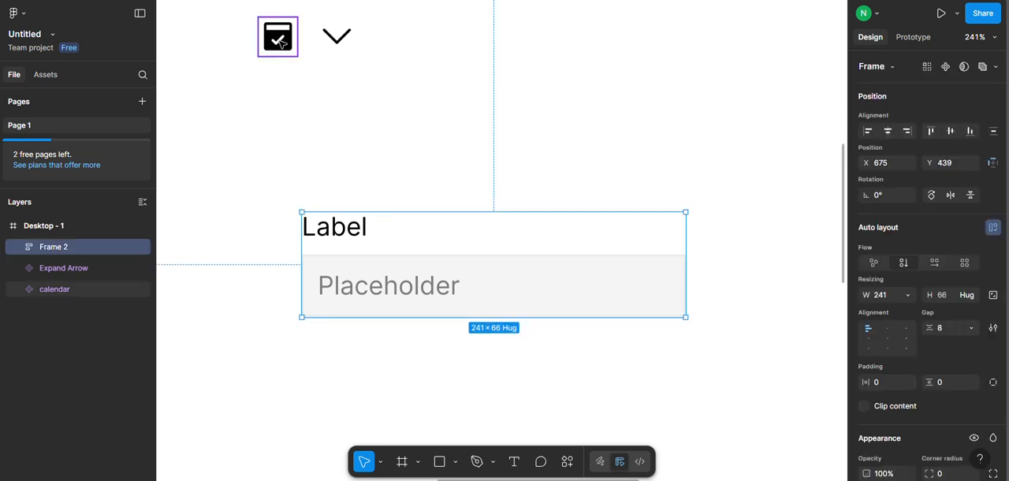
{"action": "left_click", "coordinate": [277, 36]}
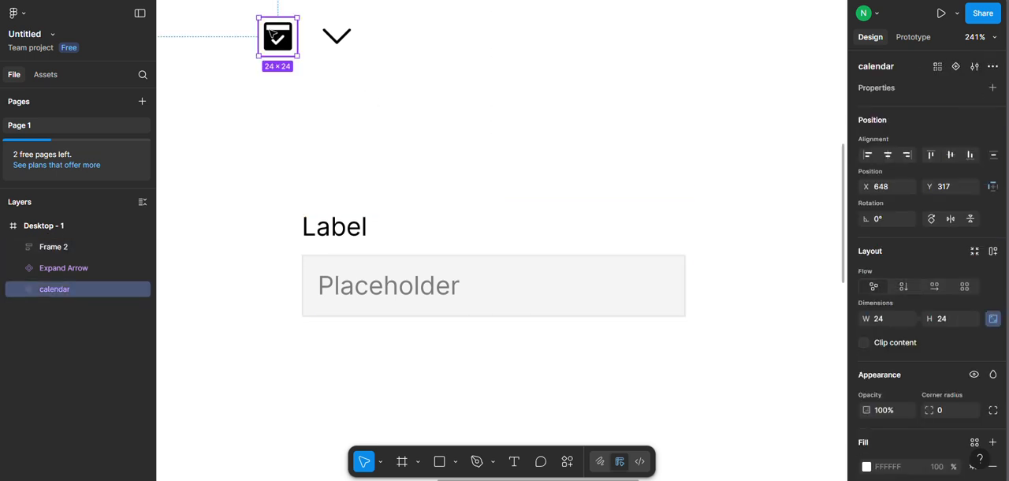
{"action": "left_click", "coordinate": [348, 73]}
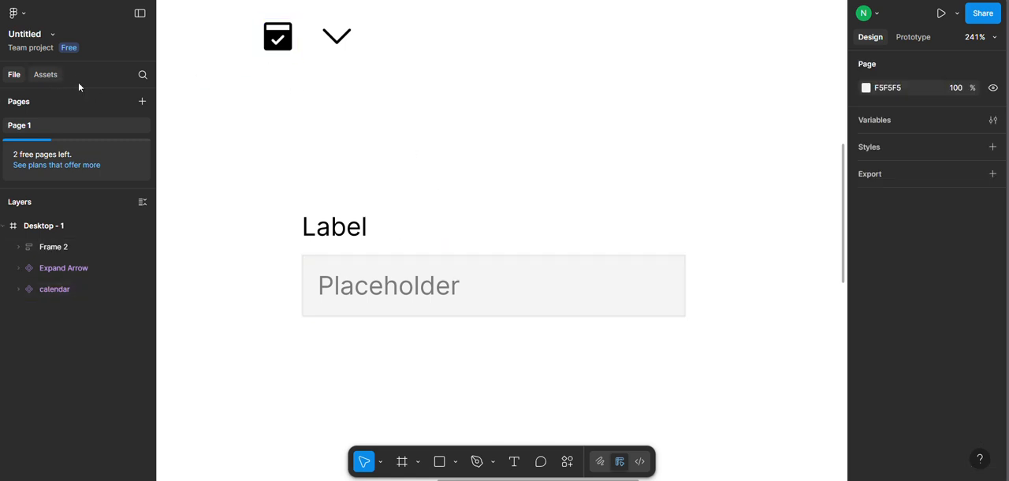
Insert an instance of the Expand Arrow component into the input frame, after the Placeholder text.
{"action": "left_click", "coordinate": [446, 286]}
{"action": "double_click", "coordinate": [439, 287]}
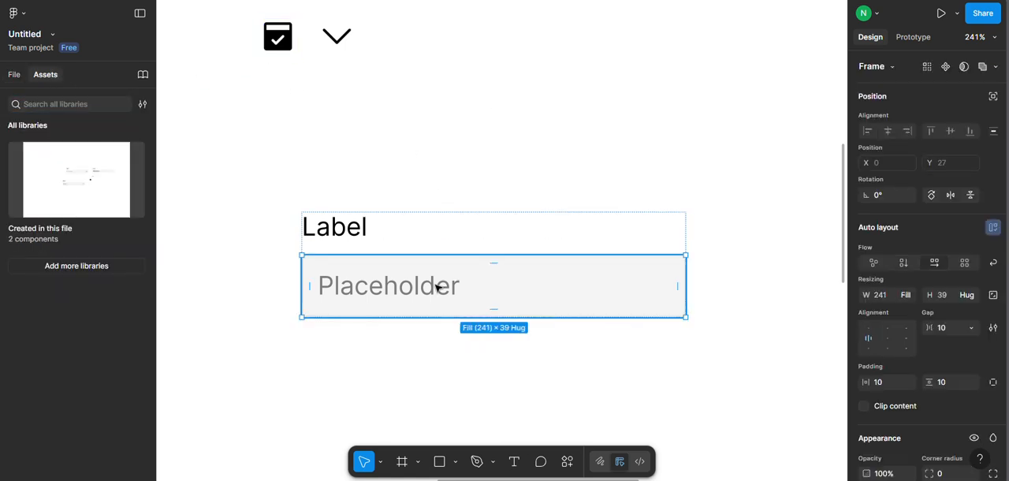
{"action": "double_click", "coordinate": [439, 288]}
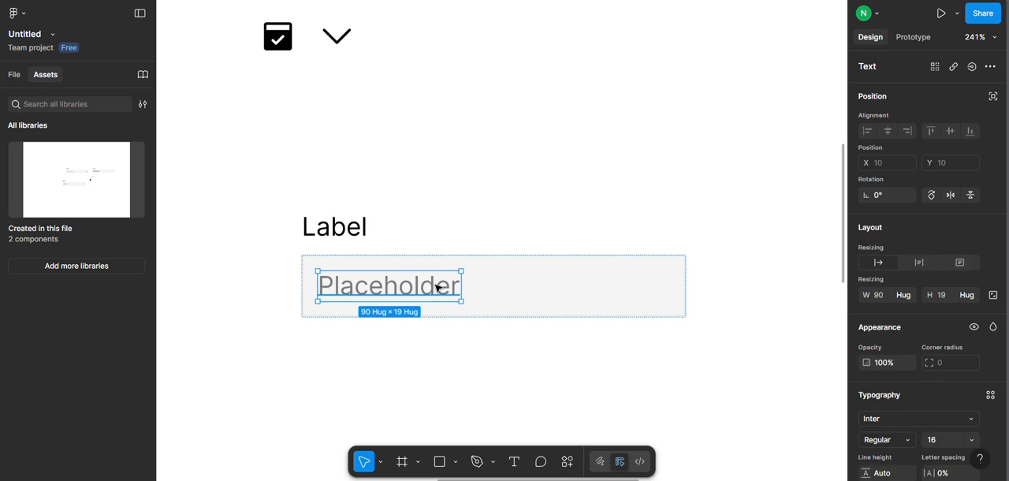
{"action": "left_click", "coordinate": [55, 158]}
{"action": "left_click_drag", "start_coordinate": [38, 175], "coordinate": [15, 196]}
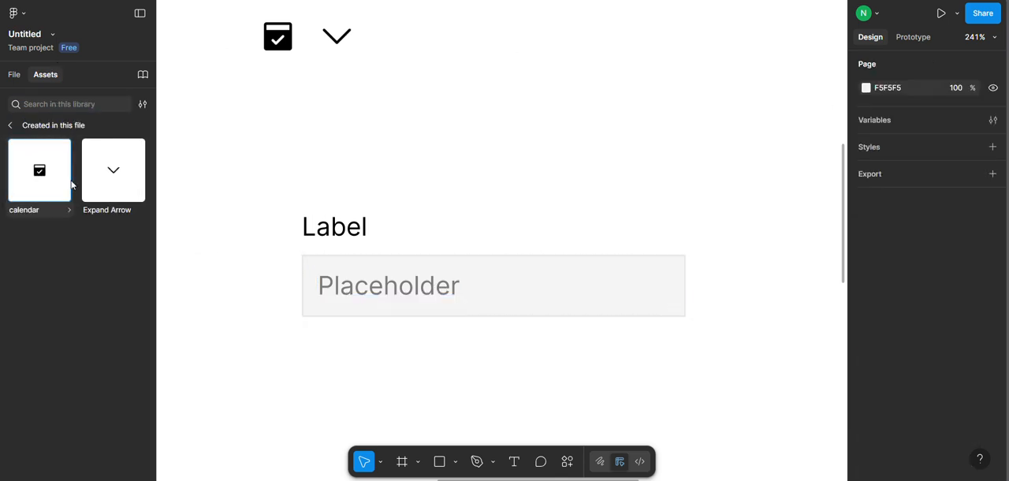
{"action": "left_click_drag", "start_coordinate": [131, 194], "coordinate": [457, 300]}
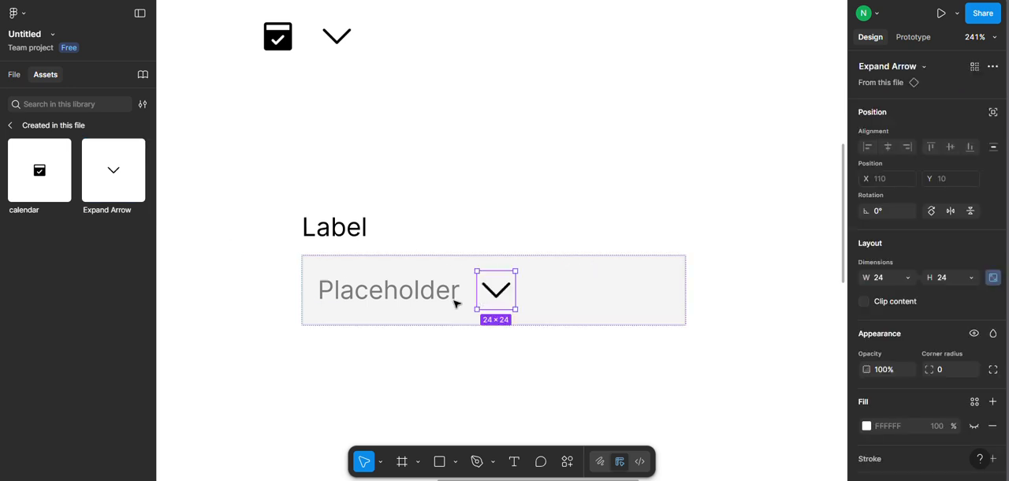
Set the Placeholder text's width to fill its container so the arrow moves to the frame's far end.
{"action": "left_click", "coordinate": [16, 75]}
{"action": "left_click", "coordinate": [92, 310]}
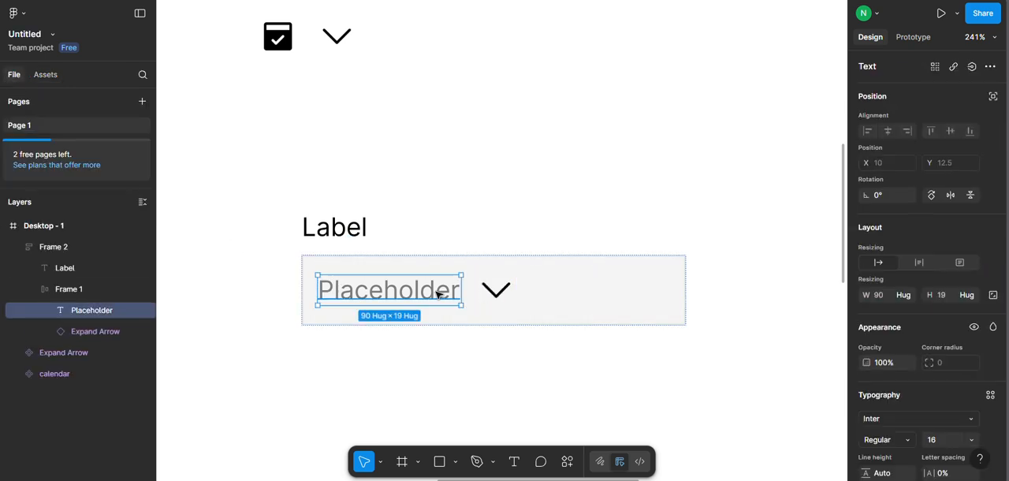
{"action": "scroll", "coordinate": [939, 423], "scroll_direction": "down", "scroll_amount": 3}
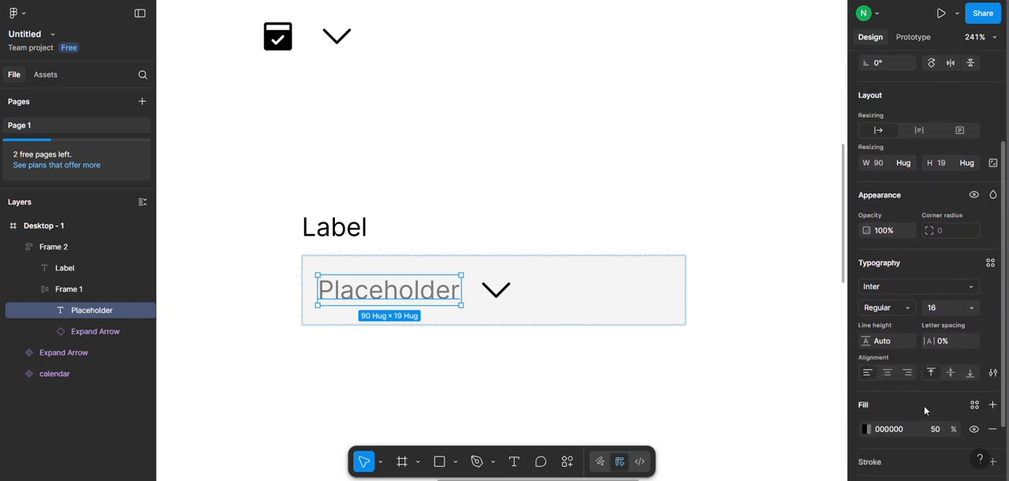
{"action": "scroll", "coordinate": [905, 366], "scroll_direction": "up", "scroll_amount": 3}
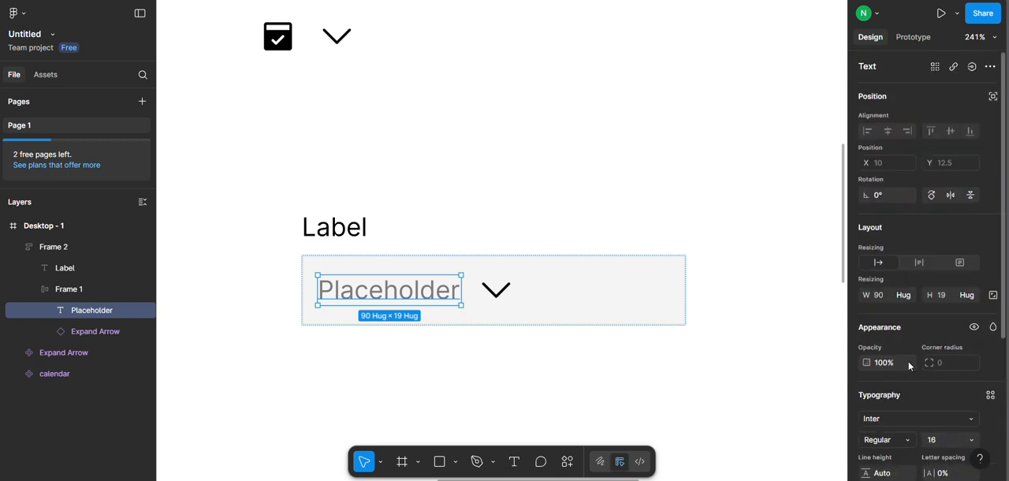
{"action": "left_click", "coordinate": [904, 295]}
{"action": "left_click", "coordinate": [894, 309]}
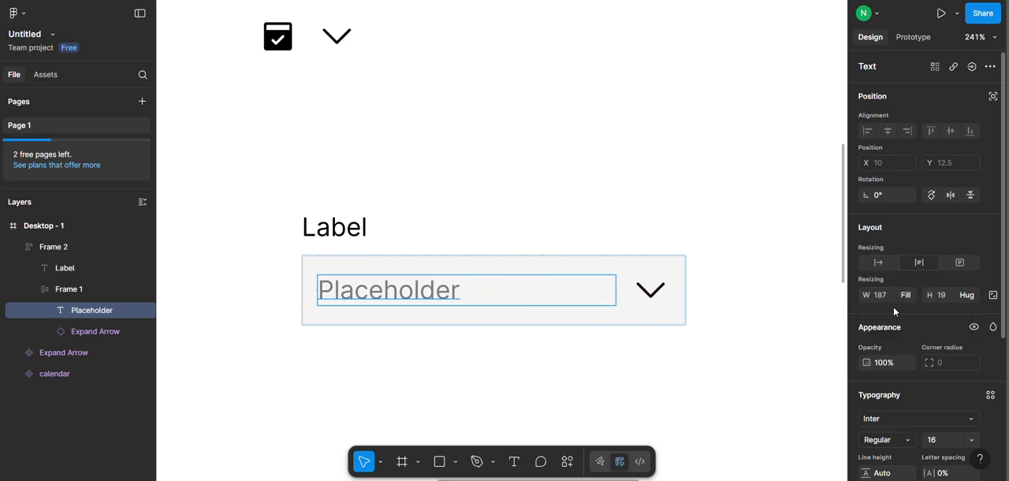
{"action": "left_click", "coordinate": [580, 195]}
Set the height of the frame around the Placeholder text and arrow to hug its contents.
{"action": "left_click", "coordinate": [547, 274]}
{"action": "left_click", "coordinate": [548, 286]}
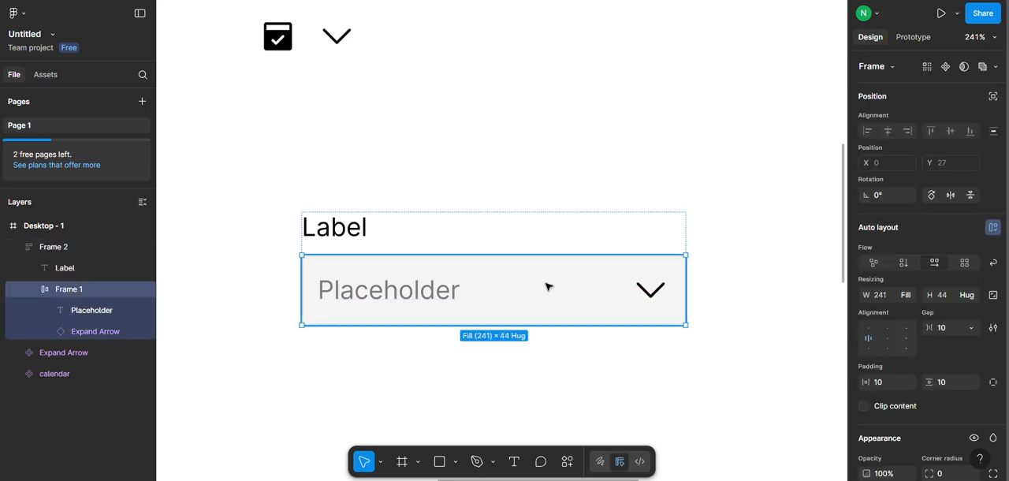
{"action": "left_click", "coordinate": [966, 295]}
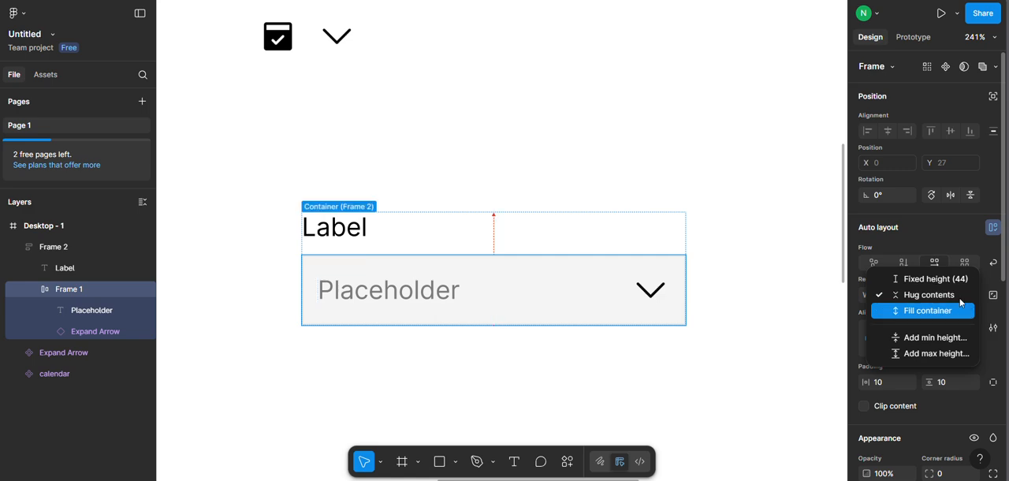
{"action": "left_click", "coordinate": [959, 291]}
{"action": "left_click", "coordinate": [608, 119]}
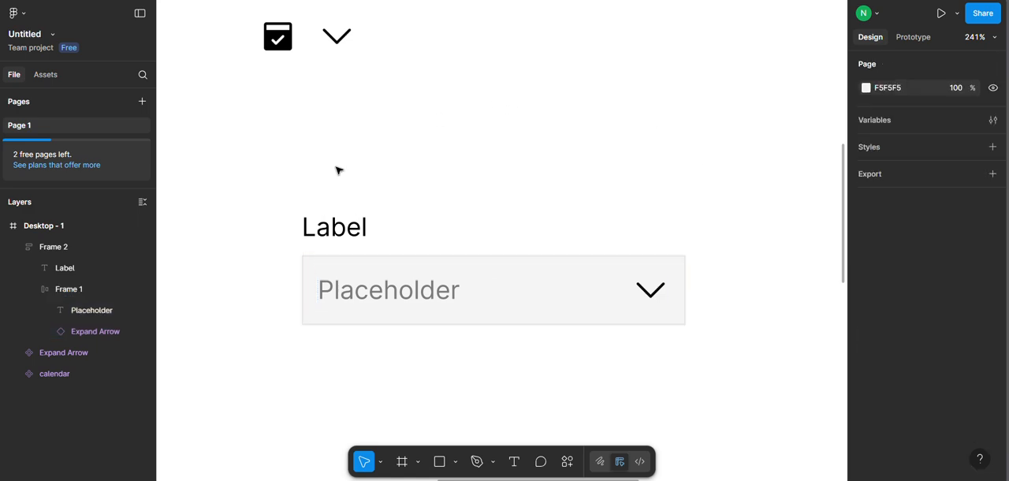
Rename the outer frame holding the label and field as "input" and turn it into a component.
{"action": "right_click", "coordinate": [390, 284]}
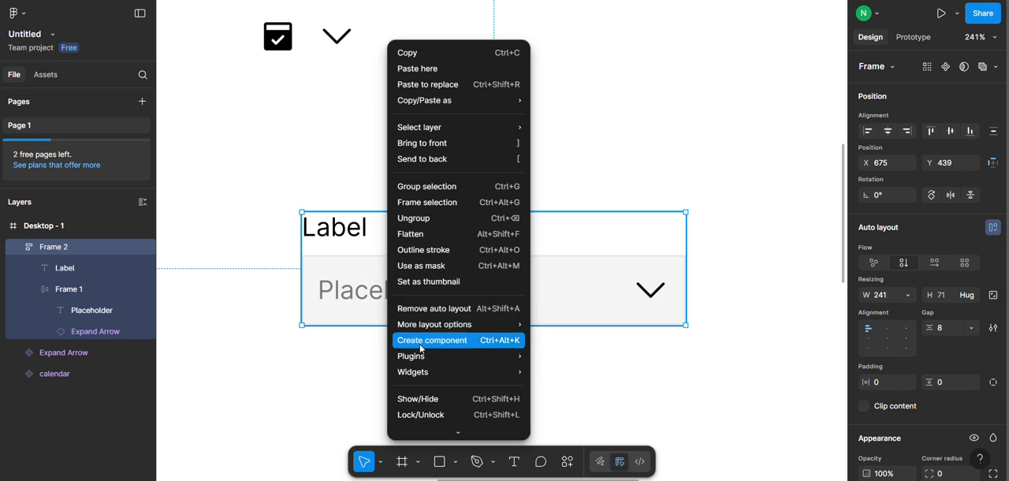
{"action": "left_click", "coordinate": [21, 248]}
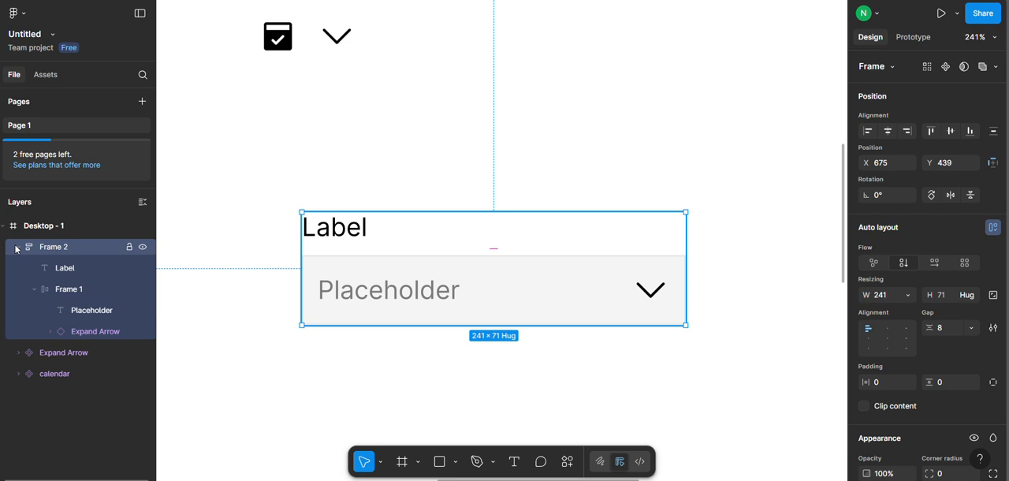
{"action": "left_click", "coordinate": [19, 248]}
{"action": "double_click", "coordinate": [63, 248]}
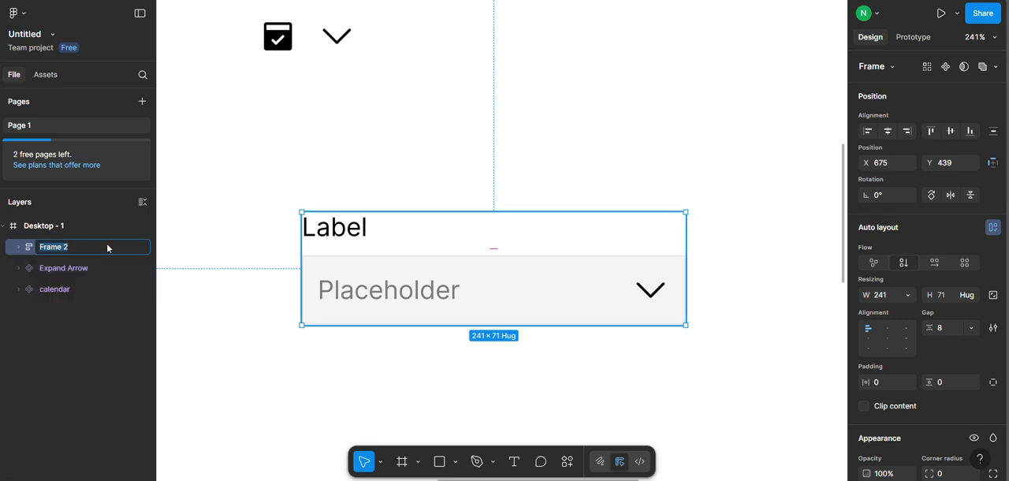
{"action": "type", "text": "f"}
{"action": "type", "text": "input"}
{"action": "key", "text": "Return"}
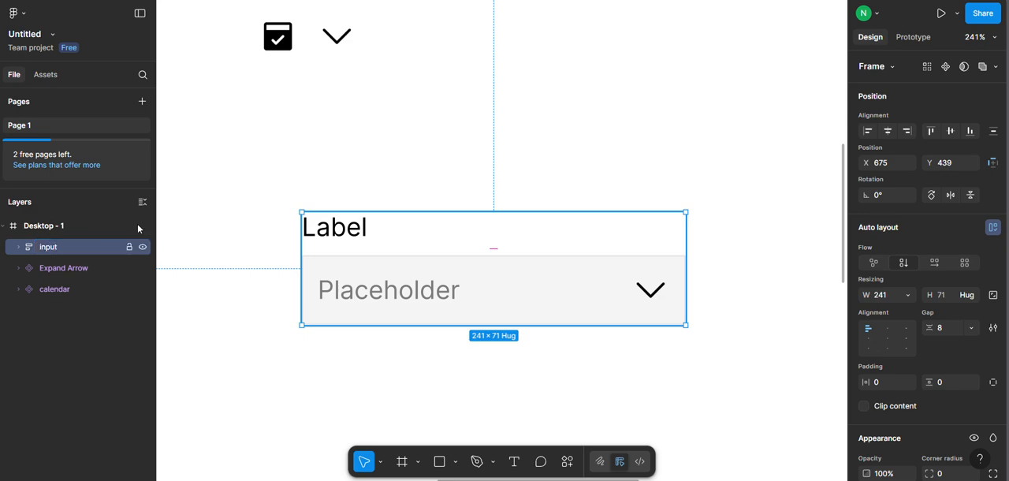
{"action": "right_click", "coordinate": [483, 292]}
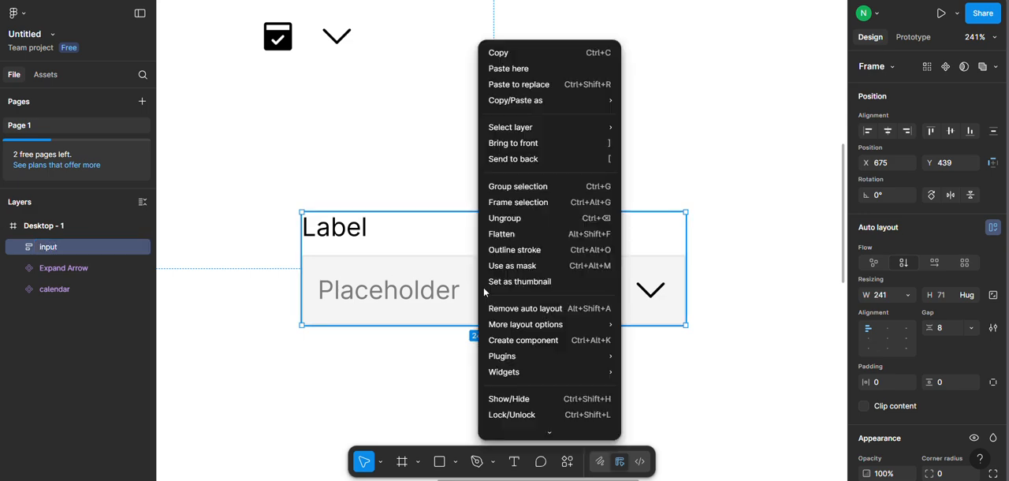
{"action": "left_click", "coordinate": [522, 340]}
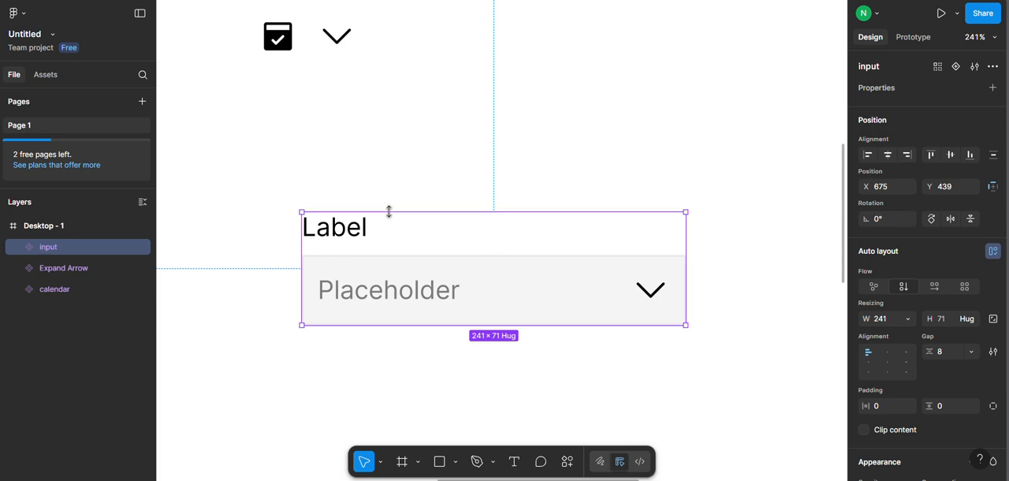
Create a text property named "Label Text" for the Label text's content, with the value Label.
{"action": "double_click", "coordinate": [335, 239]}
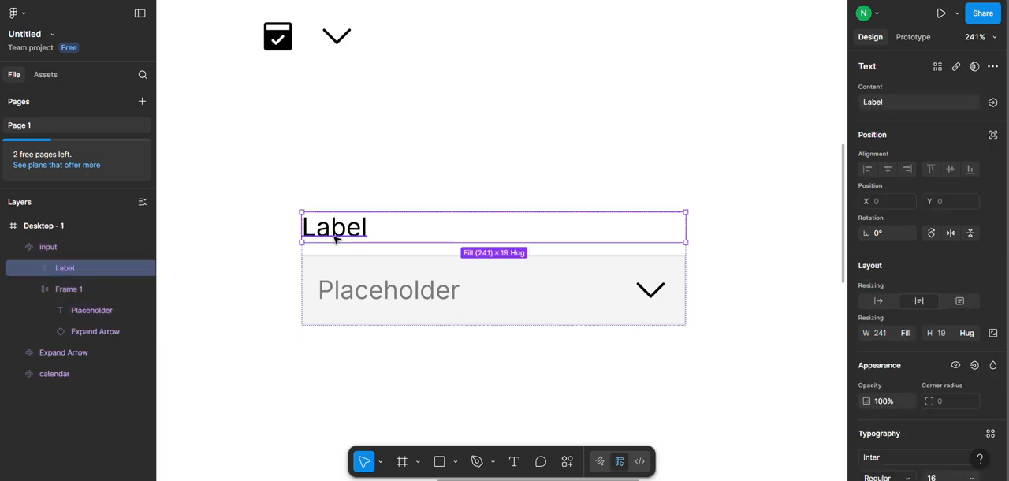
{"action": "left_click", "coordinate": [993, 102]}
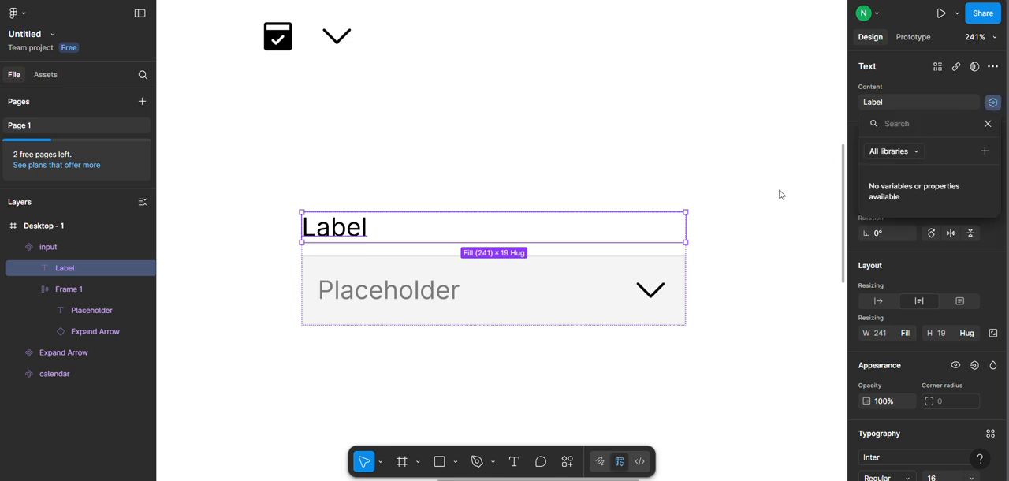
{"action": "left_click", "coordinate": [985, 151]}
{"action": "type", "text": "L"}
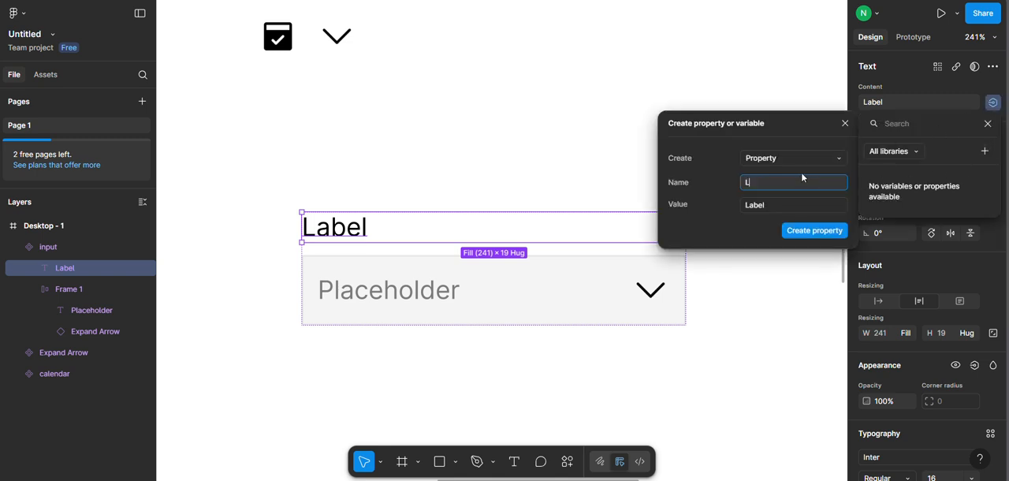
{"action": "type", "text": "abel text"}
{"action": "key", "text": "Delete"}
{"action": "type", "text": "T"}
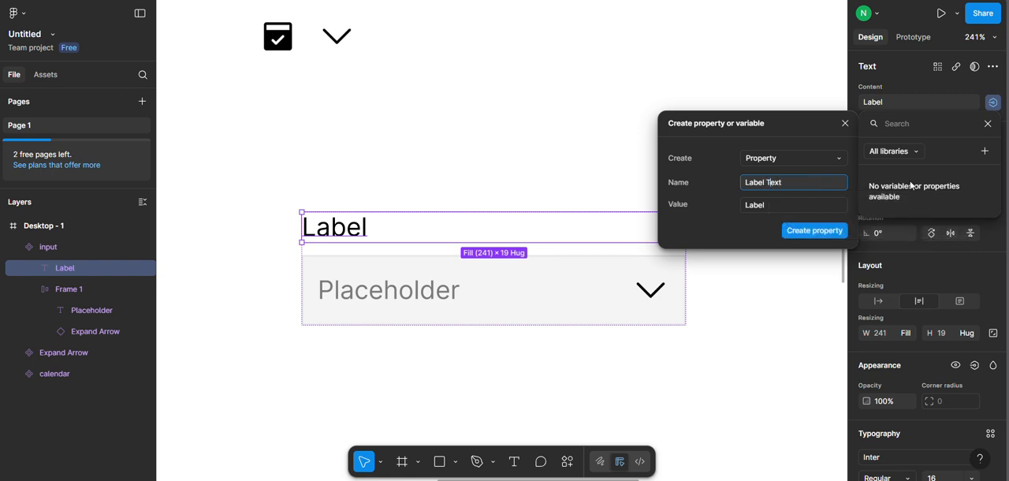
{"action": "left_click", "coordinate": [817, 233]}
Create a text property named "Placeholder Text" for the Placeholder text's content, with the value Placeholder.
{"action": "left_click", "coordinate": [392, 302]}
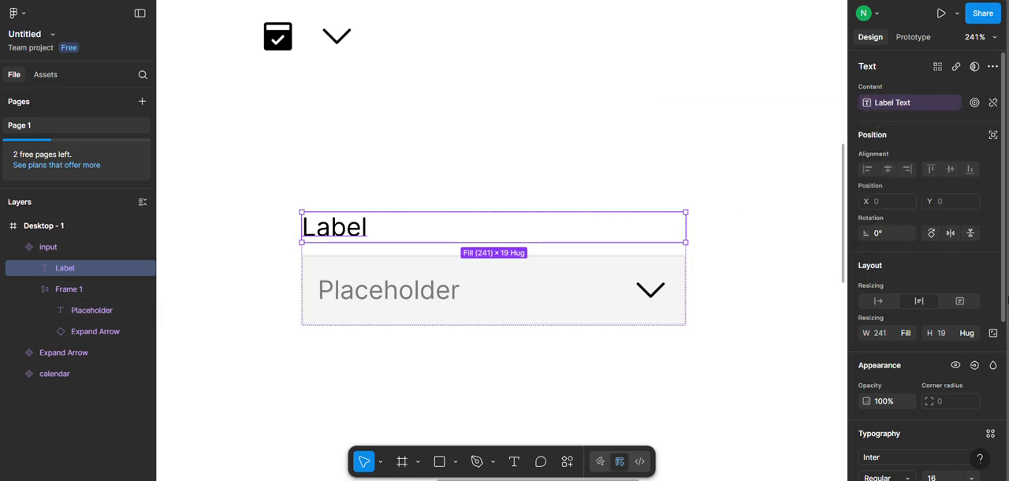
{"action": "scroll", "coordinate": [973, 329], "scroll_direction": "down", "scroll_amount": 2}
{"action": "scroll", "coordinate": [959, 343], "scroll_direction": "up", "scroll_amount": 2}
{"action": "left_click", "coordinate": [633, 105]}
{"action": "left_click", "coordinate": [384, 293], "text": "ctrl"}
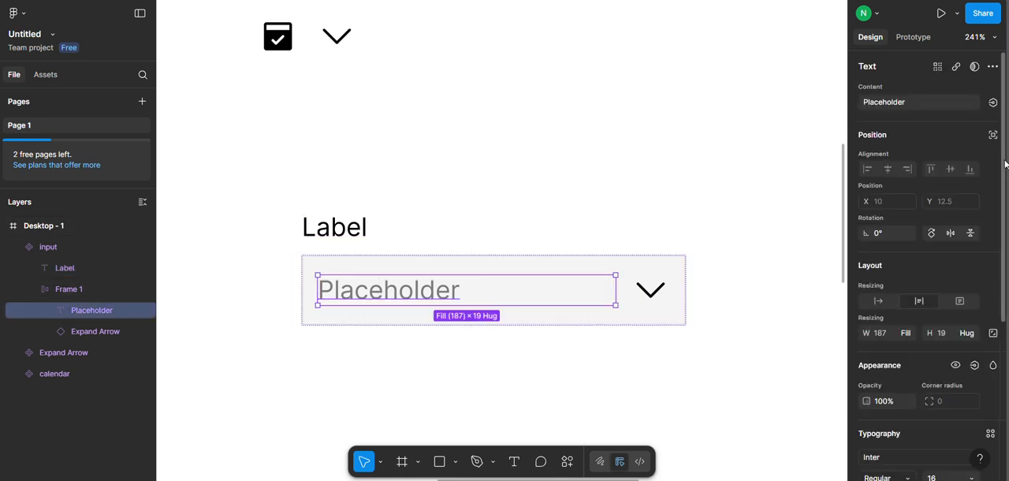
{"action": "left_click", "coordinate": [993, 103]}
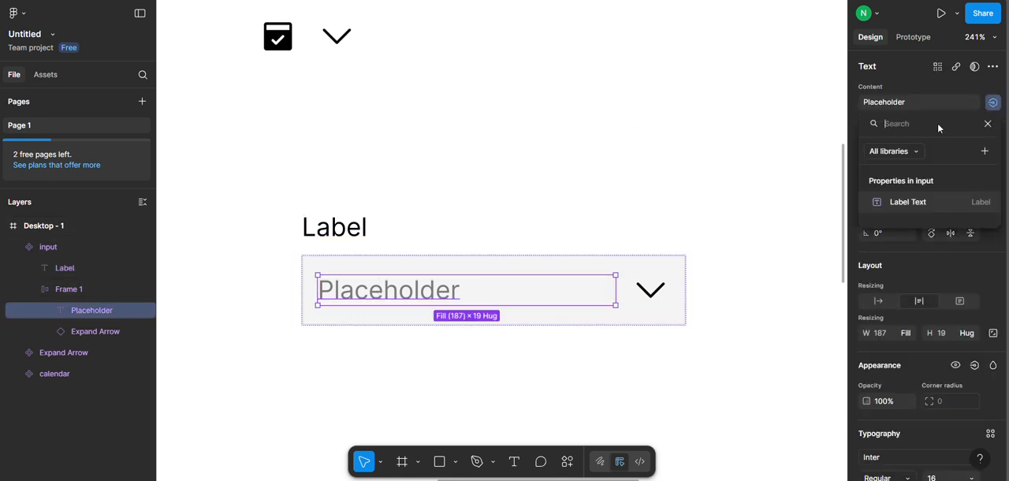
{"action": "left_click", "coordinate": [984, 151]}
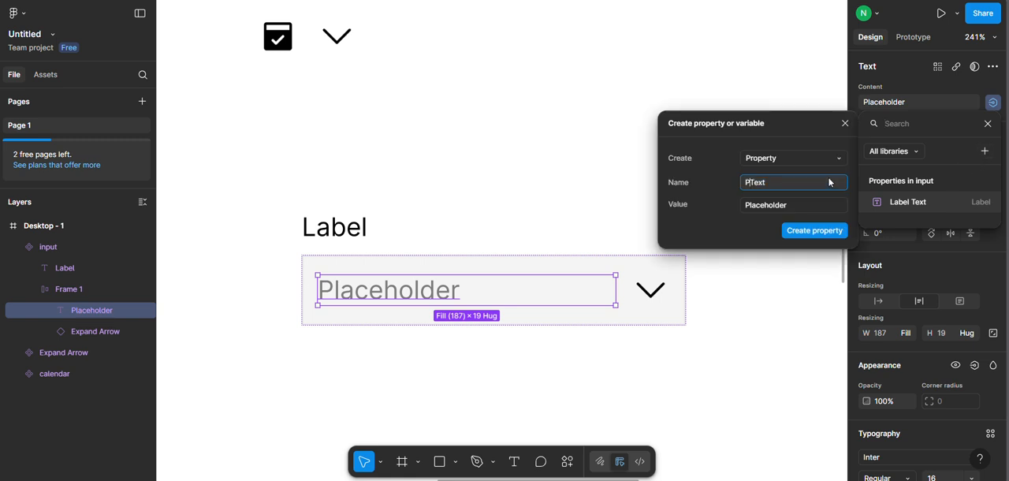
{"action": "type", "text": "Placeholder"}
{"action": "left_click", "coordinate": [820, 232]}
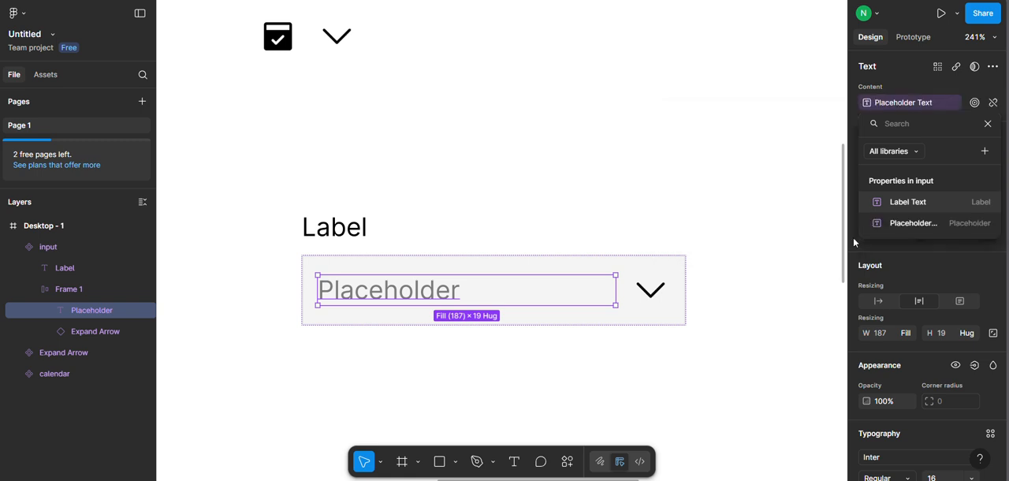
Create a visibility property named "Show Icon" with the value True for the Expand Arrow instance in the input component.
{"action": "left_click", "coordinate": [625, 303]}
{"action": "left_click", "coordinate": [653, 304], "text": "ctrl"}
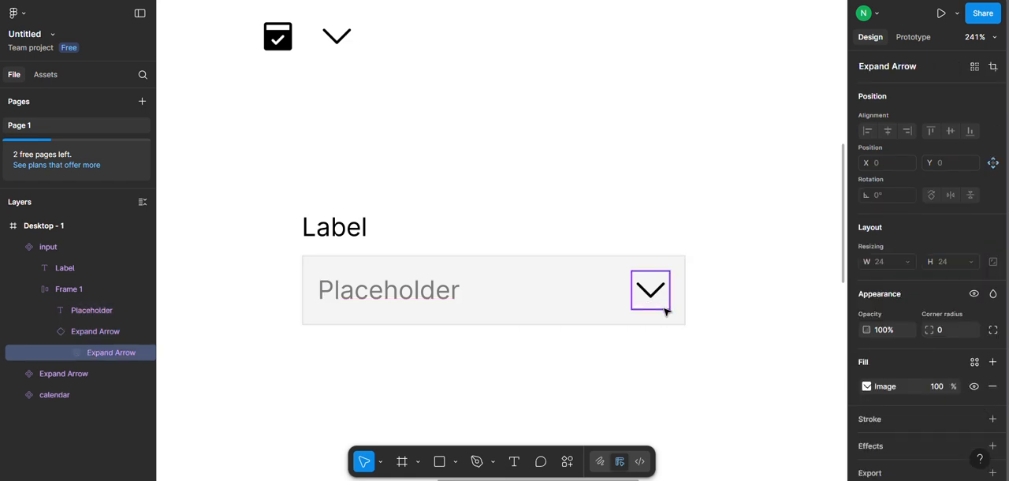
{"action": "left_click", "coordinate": [697, 306]}
{"action": "left_click", "coordinate": [653, 295], "text": "ctrl"}
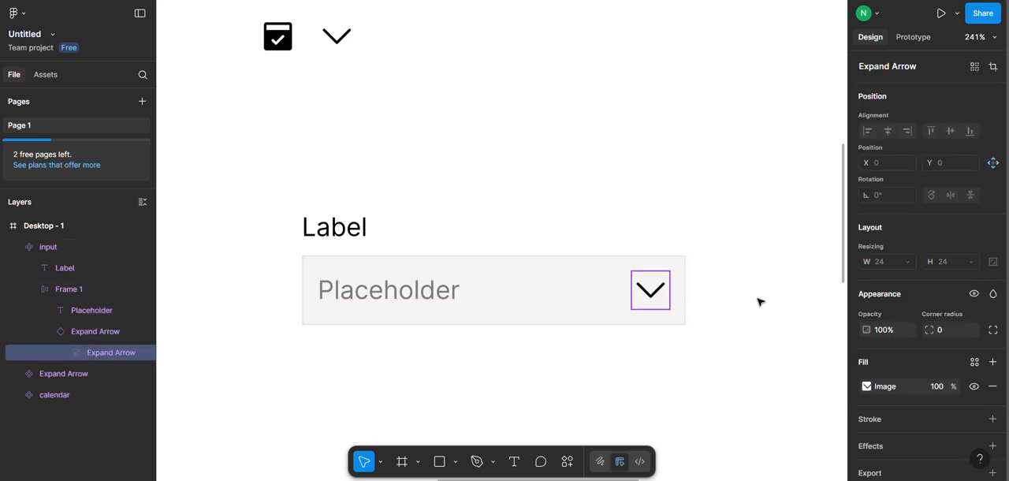
{"action": "left_click", "coordinate": [81, 331]}
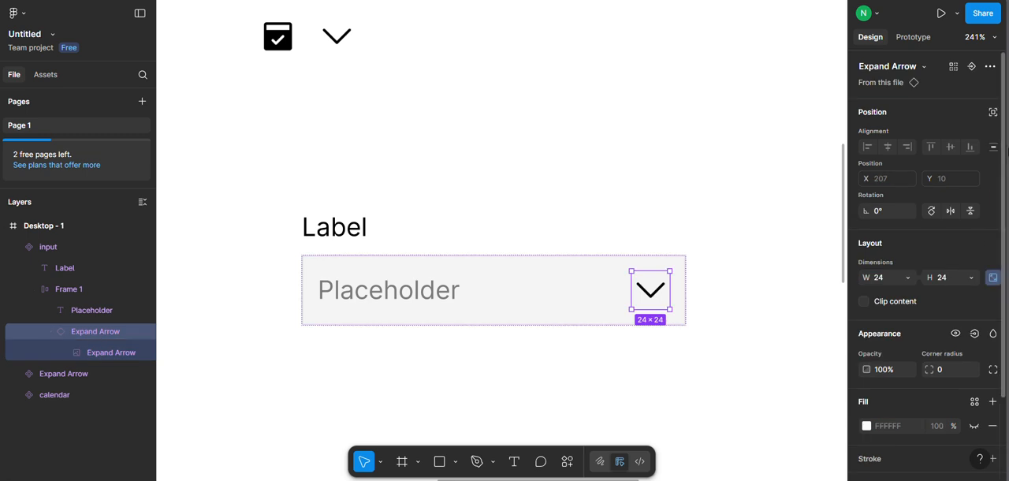
{"action": "scroll", "coordinate": [970, 288], "scroll_direction": "down", "scroll_amount": 2}
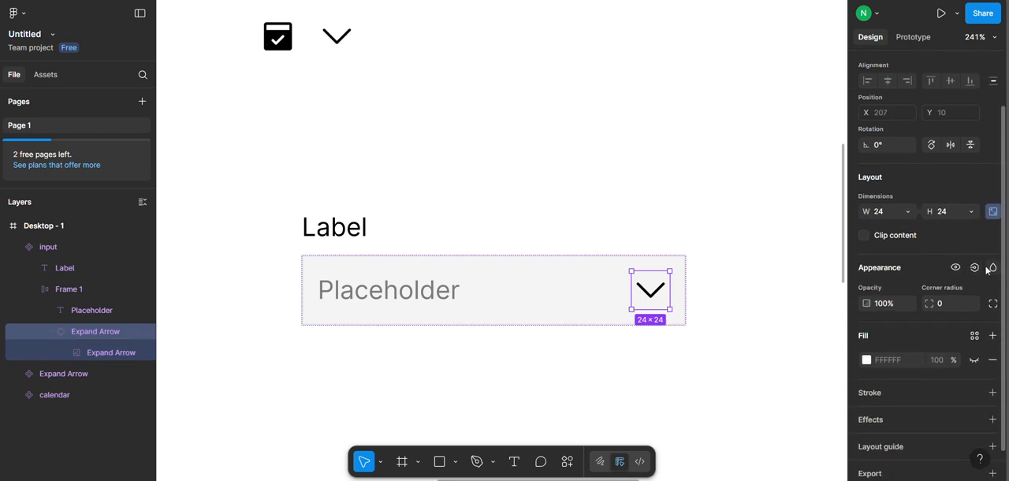
{"action": "left_click", "coordinate": [974, 268]}
{"action": "left_click", "coordinate": [967, 316]}
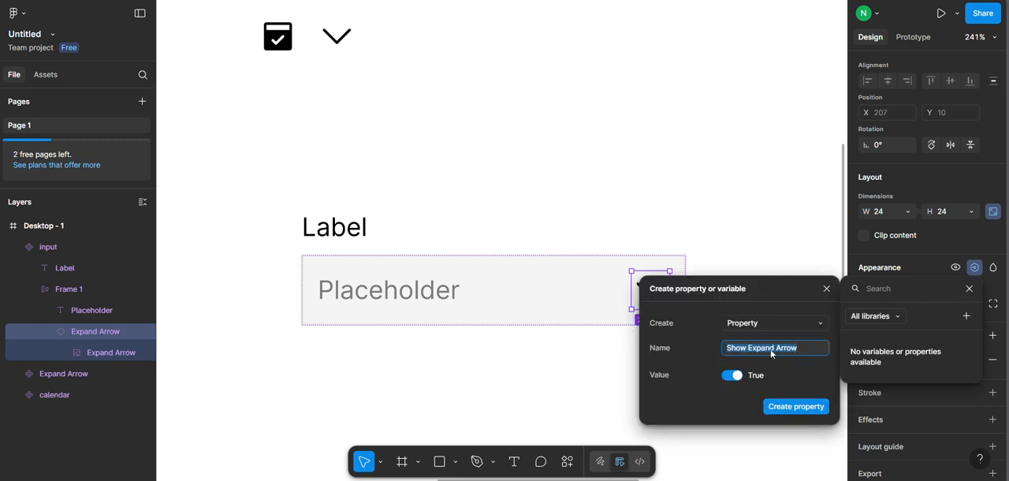
{"action": "left_click_drag", "start_coordinate": [747, 348], "coordinate": [808, 348]}
{"action": "type", "text": "Icon"}
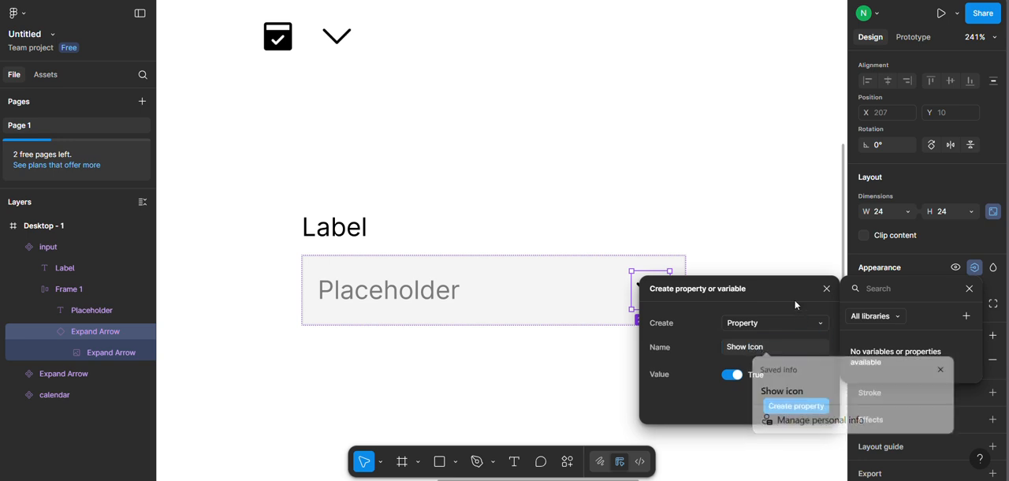
{"action": "left_click", "coordinate": [796, 408]}
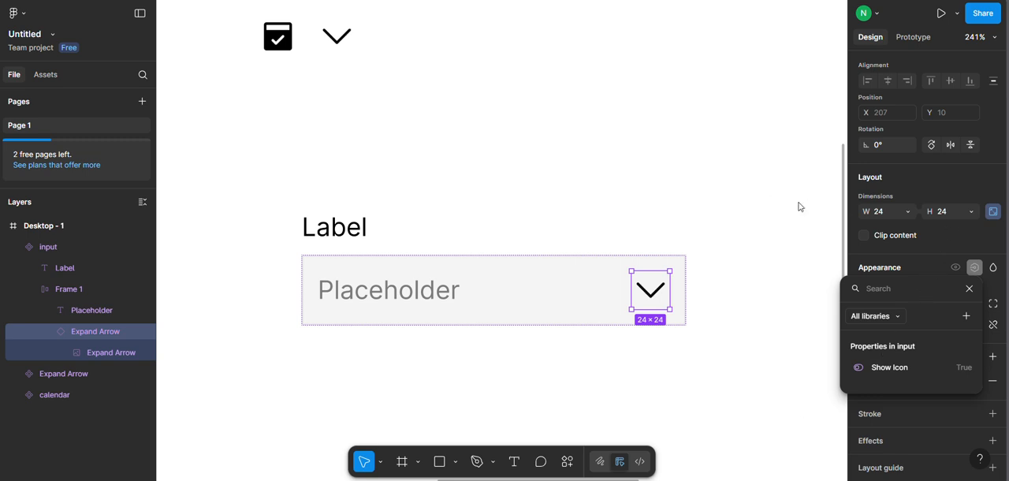
{"action": "left_click", "coordinate": [991, 190]}
Create an instance swap property named "Instance" with the value Expand Arrow for the arrow icon in the input component.
{"action": "scroll", "coordinate": [943, 206], "scroll_direction": "up", "scroll_amount": 1}
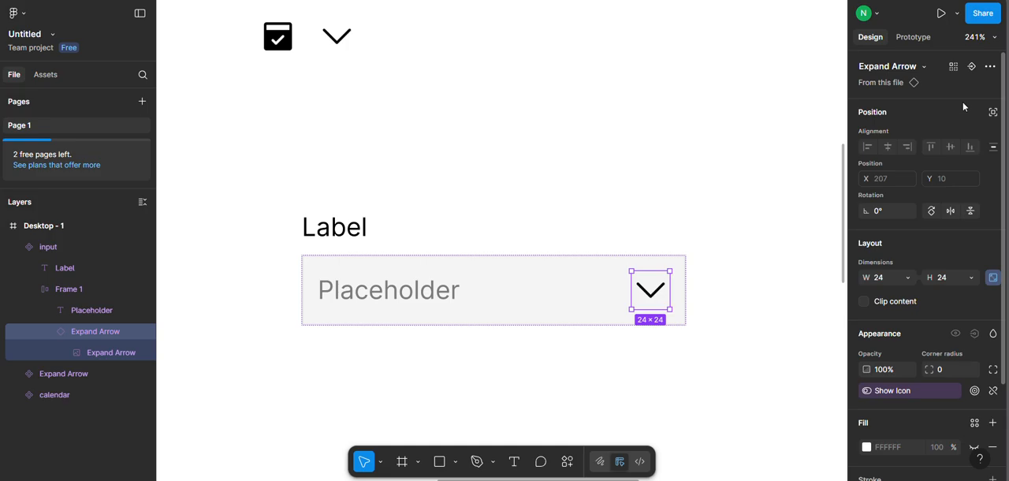
{"action": "left_click", "coordinate": [972, 67]}
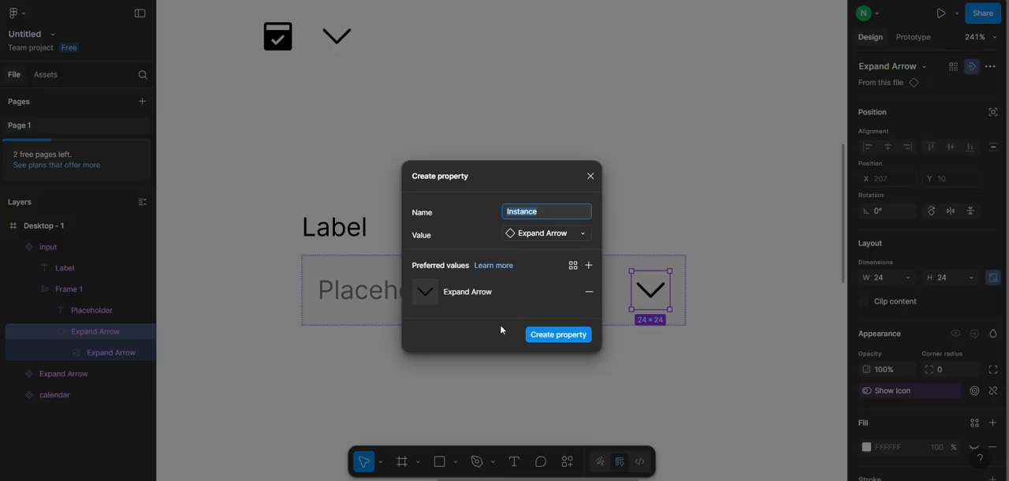
{"action": "left_click", "coordinate": [559, 334]}
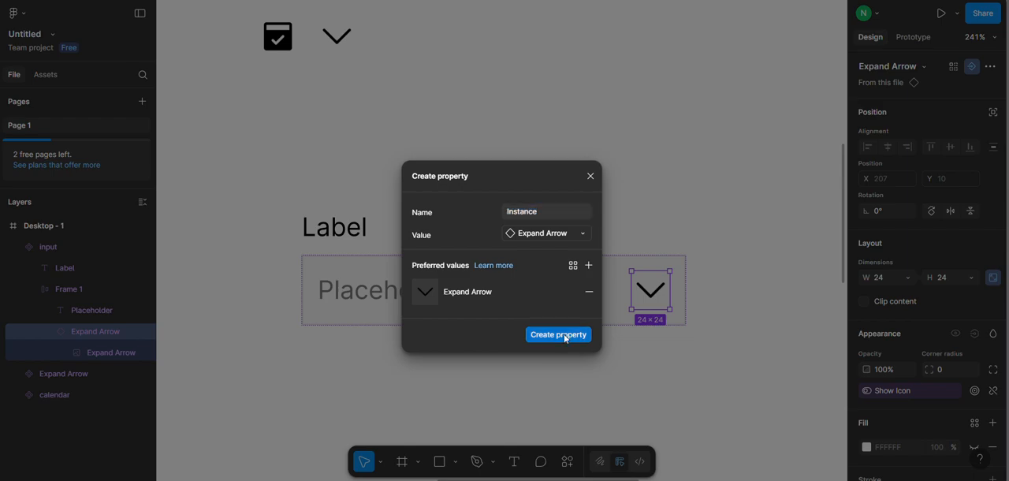
{"action": "left_click", "coordinate": [723, 132]}
{"action": "left_click", "coordinate": [416, 253]}
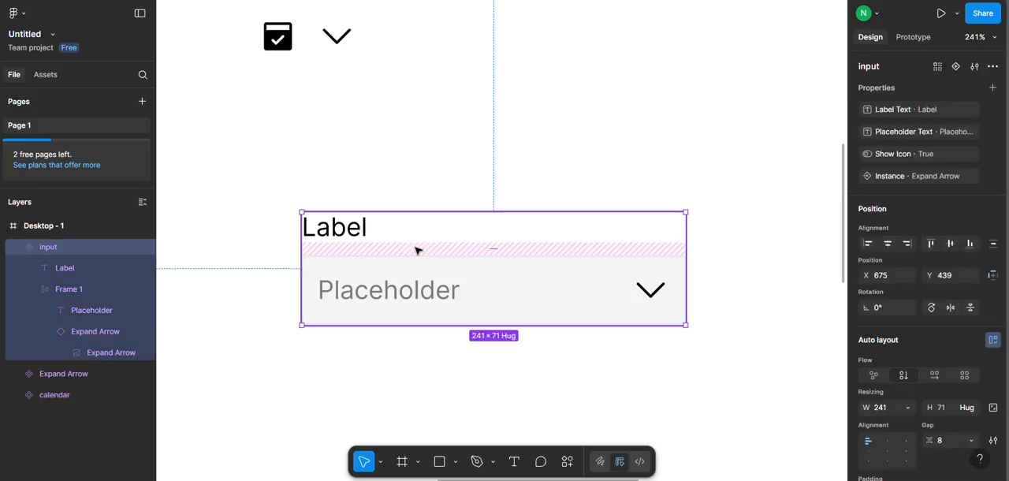
Place an instance of the input component beside the main component and align it at X 998, Y 439.
{"action": "scroll", "coordinate": [416, 251], "scroll_direction": "down", "scroll_amount": 1}
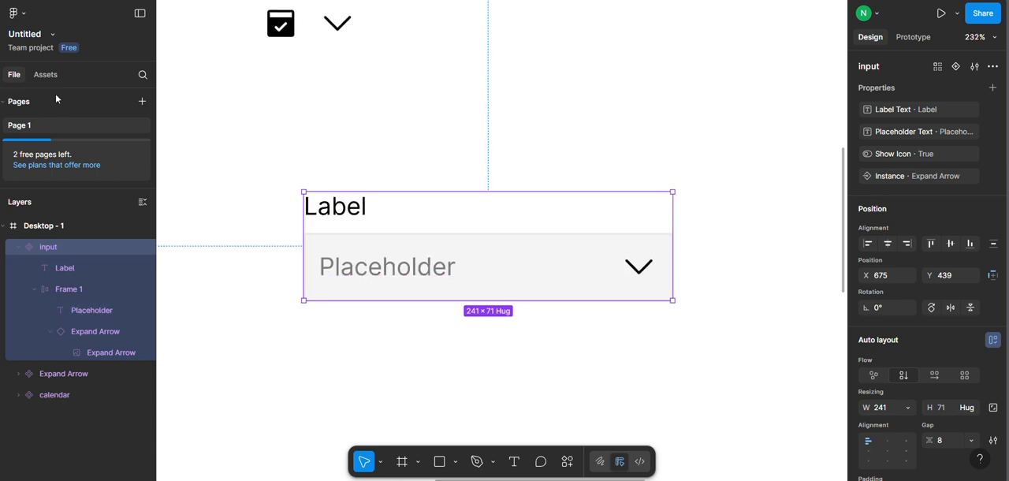
{"action": "left_click", "coordinate": [48, 74]}
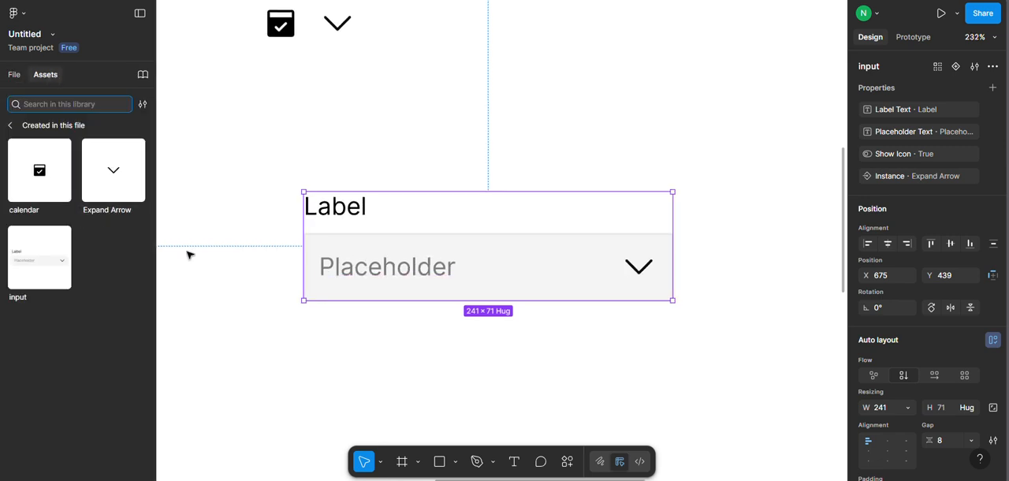
{"action": "scroll", "coordinate": [345, 185], "scroll_direction": "down", "scroll_amount": 5}
{"action": "scroll", "coordinate": [655, 229], "scroll_direction": "up", "scroll_amount": 4}
{"action": "scroll", "coordinate": [695, 244], "scroll_direction": "down", "scroll_amount": 2}
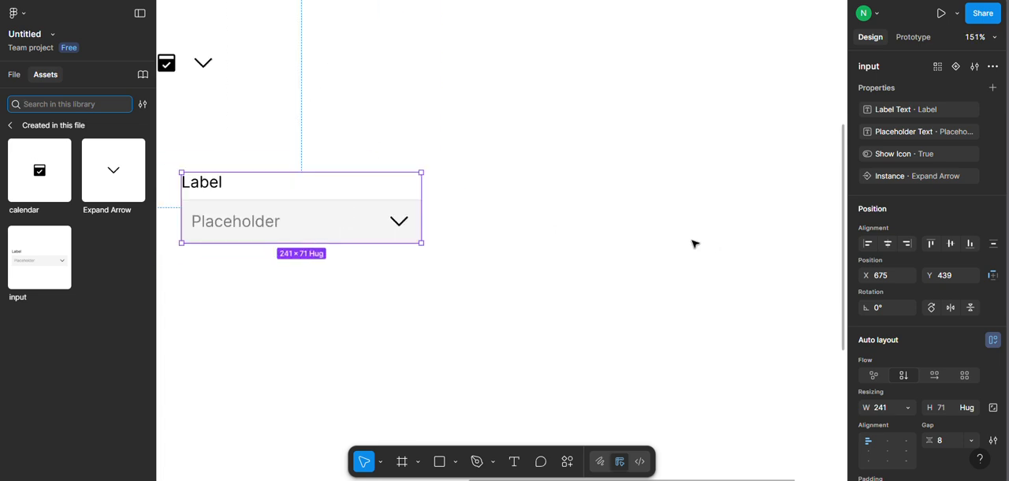
{"action": "left_click_drag", "start_coordinate": [23, 273], "coordinate": [545, 257]}
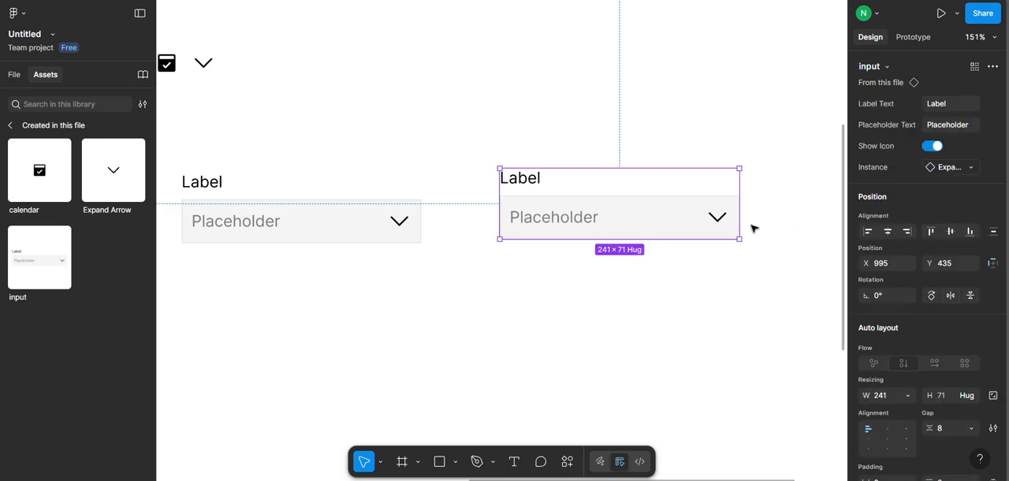
{"action": "mouse_move", "coordinate": [605, 207]}
{"action": "left_mouse_down"}
{"action": "mouse_move", "coordinate": [609, 216]}
{"action": "mouse_move", "coordinate": [599, 211]}
{"action": "left_mouse_up"}
{"action": "scroll", "coordinate": [481, 359], "scroll_direction": "left", "scroll_amount": 2}
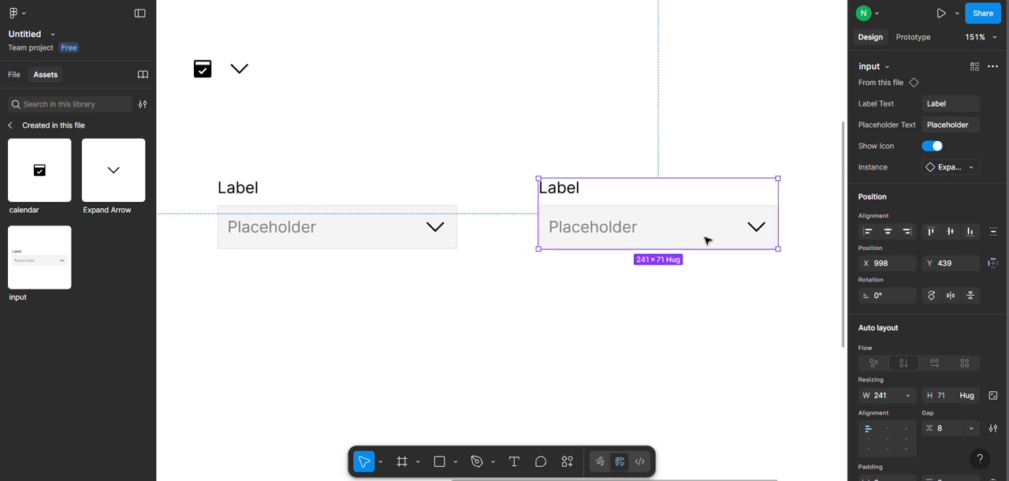
Set the new instance's Label Text to "Name" and its Placeholder Text to "Enter Name".
{"action": "left_click", "coordinate": [957, 109]}
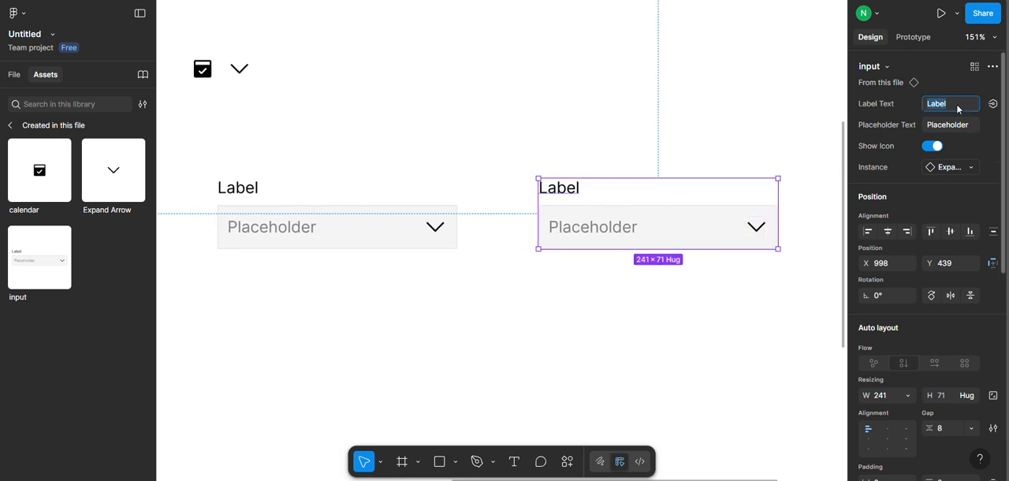
{"action": "type", "text": "Name"}
{"action": "key", "text": "Return"}
{"action": "left_click", "coordinate": [951, 126]}
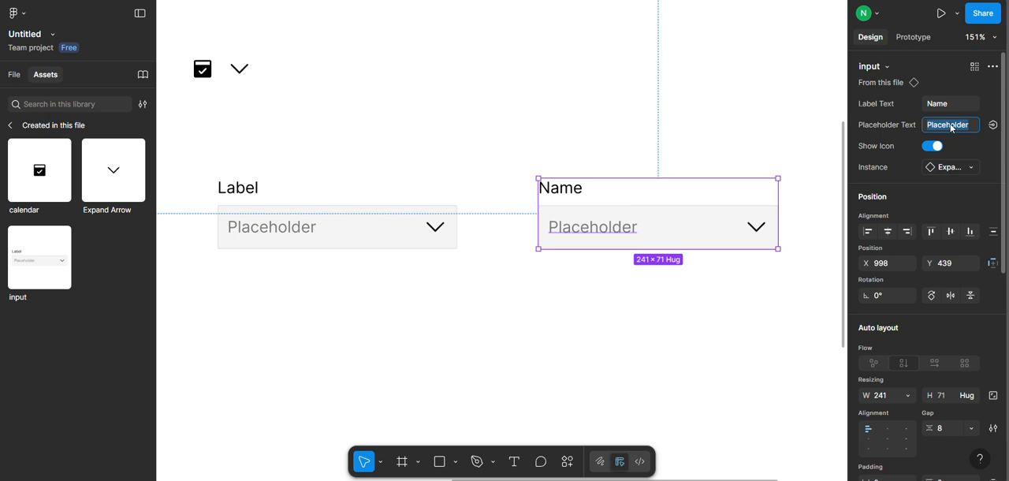
{"action": "type", "text": "Enter Name"}
{"action": "key", "text": "Return"}
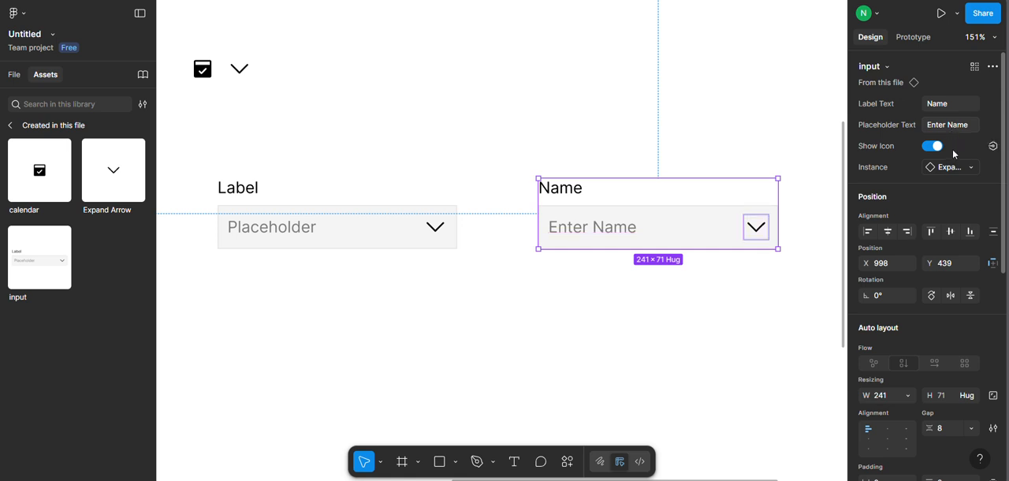
Turn off the Show Icon property on the Name input instance.
{"action": "left_click", "coordinate": [930, 147]}
{"action": "left_click", "coordinate": [689, 158]}
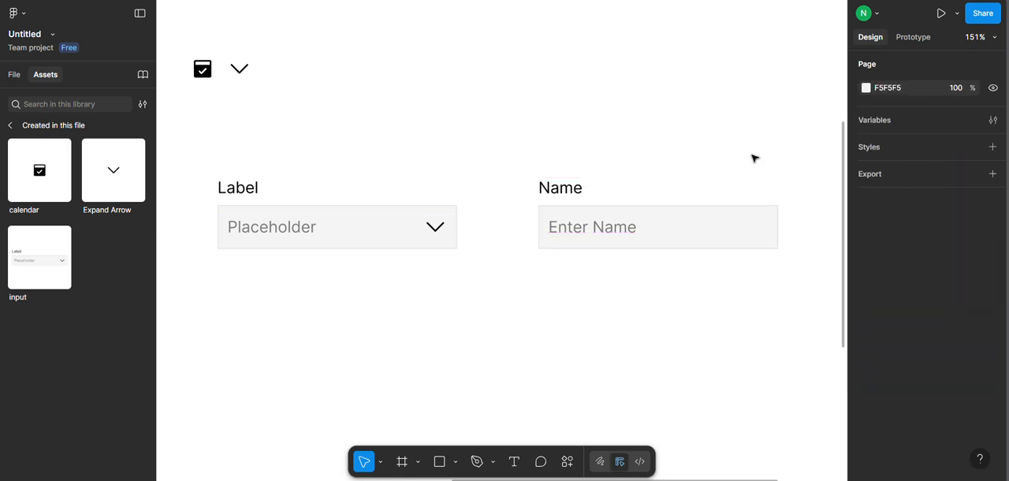
{"action": "left_click", "coordinate": [683, 237]}
{"action": "left_click", "coordinate": [935, 146]}
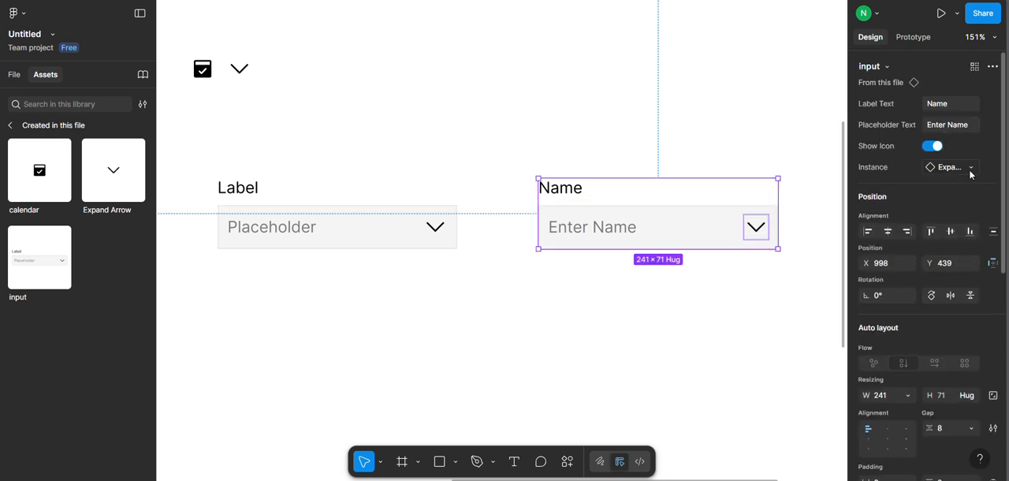
{"action": "left_click", "coordinate": [971, 168]}
{"action": "left_click", "coordinate": [970, 172]}
{"action": "left_click", "coordinate": [932, 146]}
{"action": "left_click", "coordinate": [792, 311]}
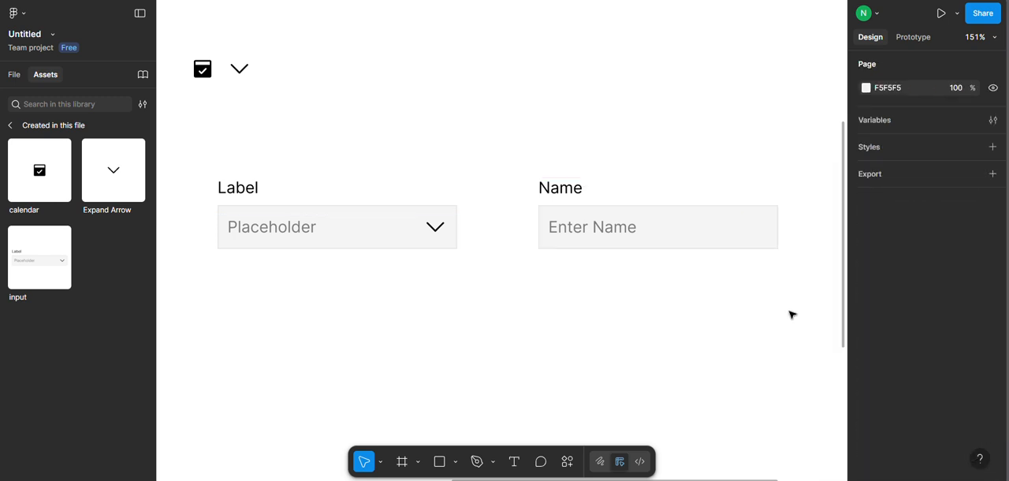
Place another input instance below the two existing fields and set its Label Text to "Select Date".
{"action": "left_click_drag", "start_coordinate": [40, 257], "coordinate": [476, 378]}
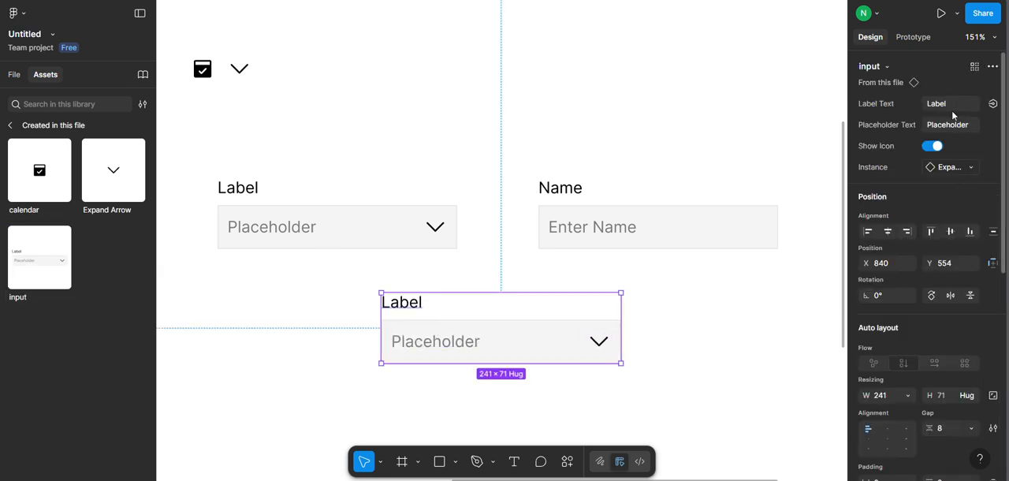
{"action": "left_click", "coordinate": [950, 107]}
{"action": "type", "text": "C"}
{"action": "type", "text": "elect Date"}
{"action": "key", "text": "Return"}
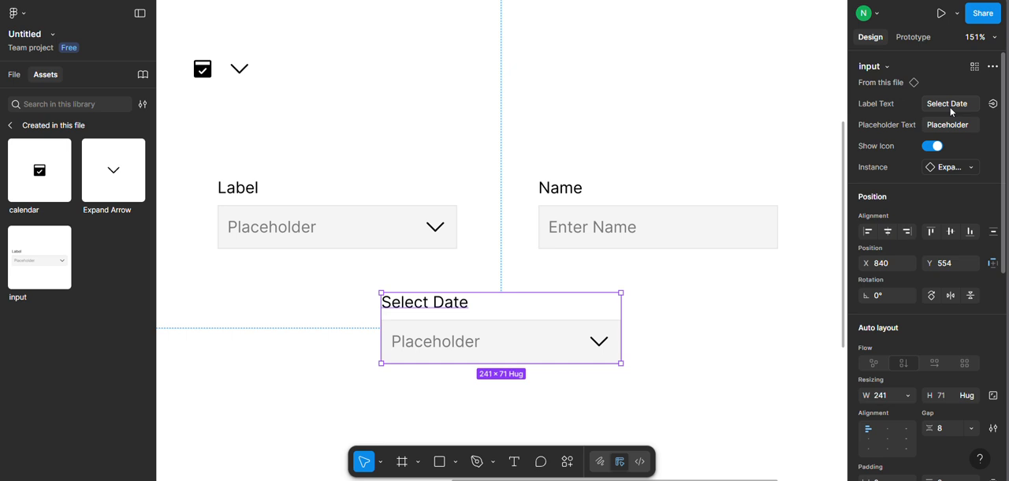
Set the Select Date instance's Placeholder Text to "Select" and swap its icon to calendar.
{"action": "left_click", "coordinate": [951, 127]}
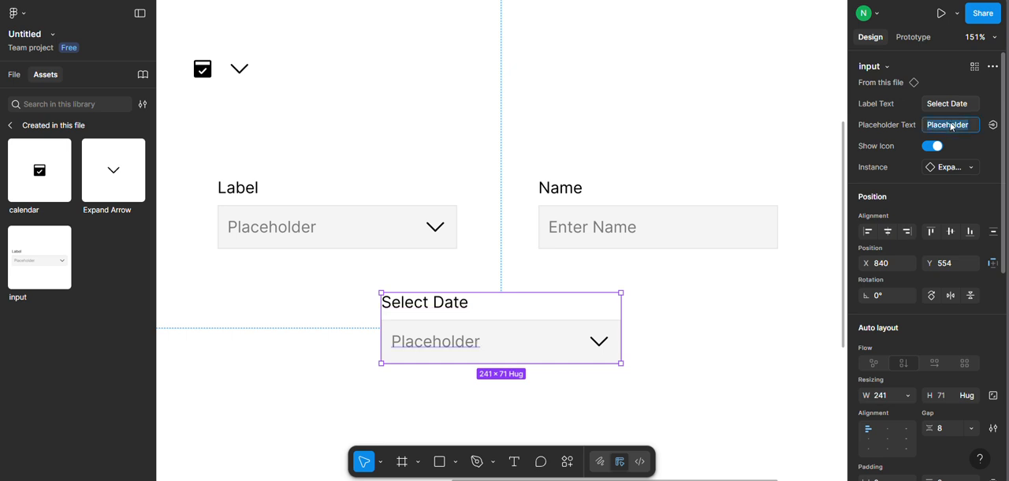
{"action": "type", "text": "Select"}
{"action": "key", "text": "Return"}
{"action": "left_click", "coordinate": [971, 168]}
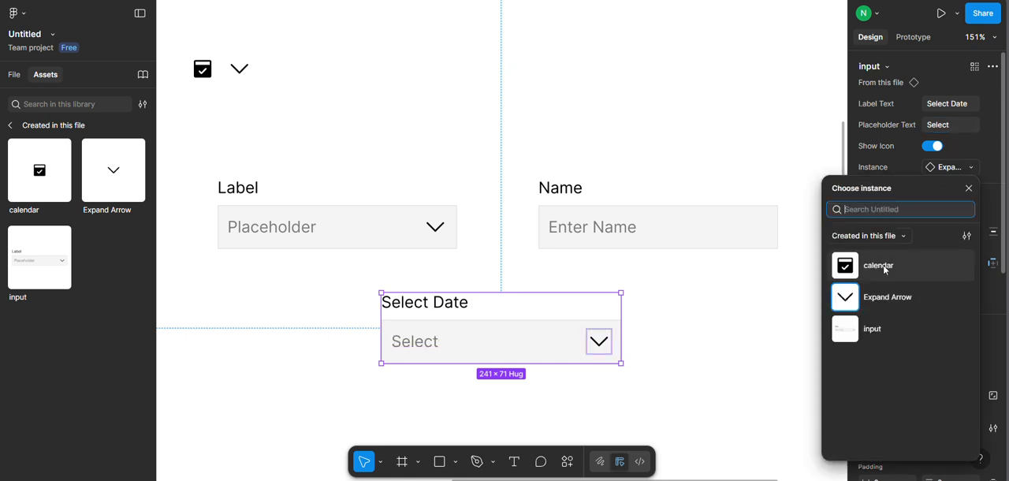
{"action": "left_click", "coordinate": [885, 269]}
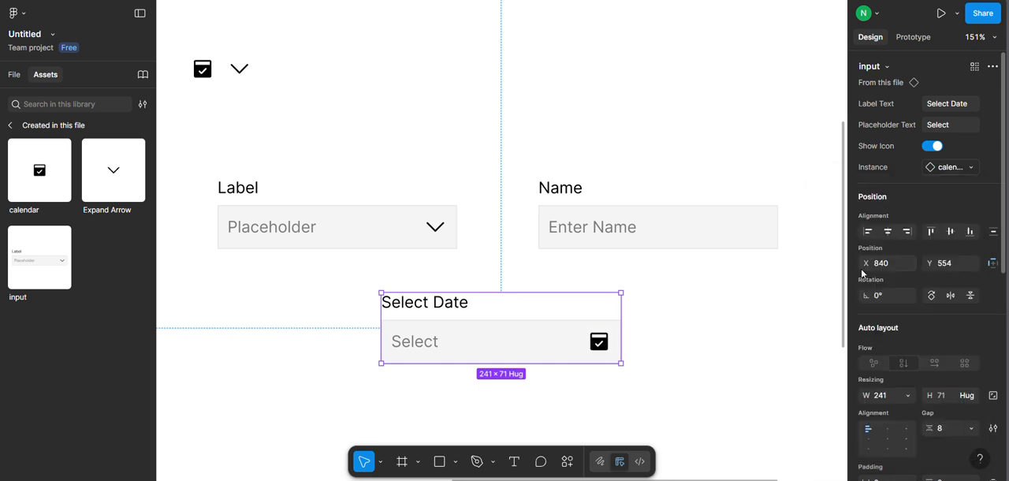
{"action": "left_click", "coordinate": [739, 314]}
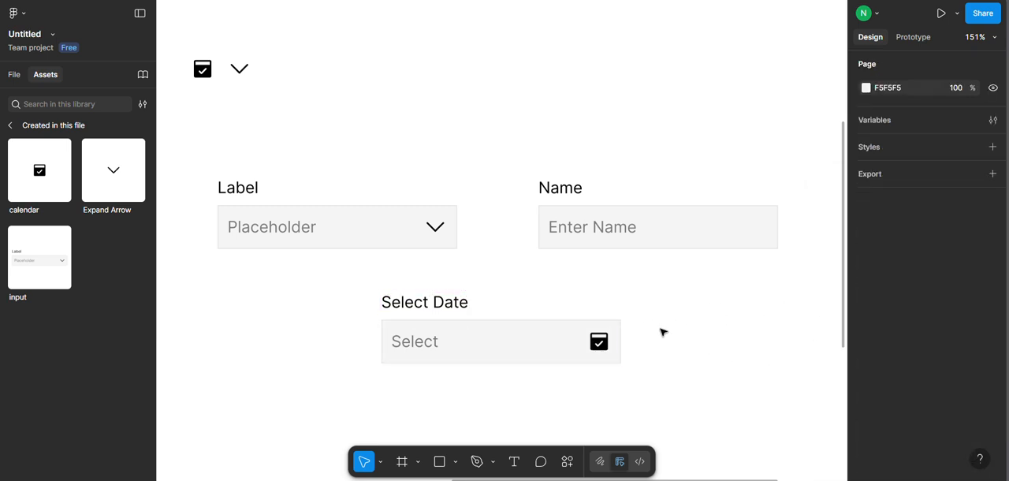
{"action": "scroll", "coordinate": [350, 236], "scroll_direction": "down", "scroll_amount": 2}
{"action": "left_click_drag", "start_coordinate": [39, 260], "coordinate": [525, 413]}
{"action": "scroll", "coordinate": [680, 326], "scroll_direction": "down", "scroll_amount": 2}
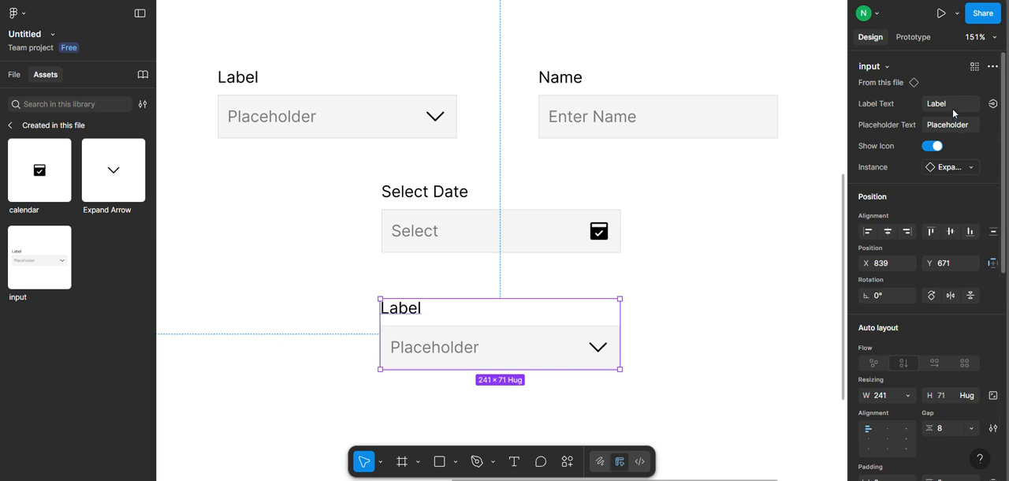
{"action": "left_click", "coordinate": [952, 105]}
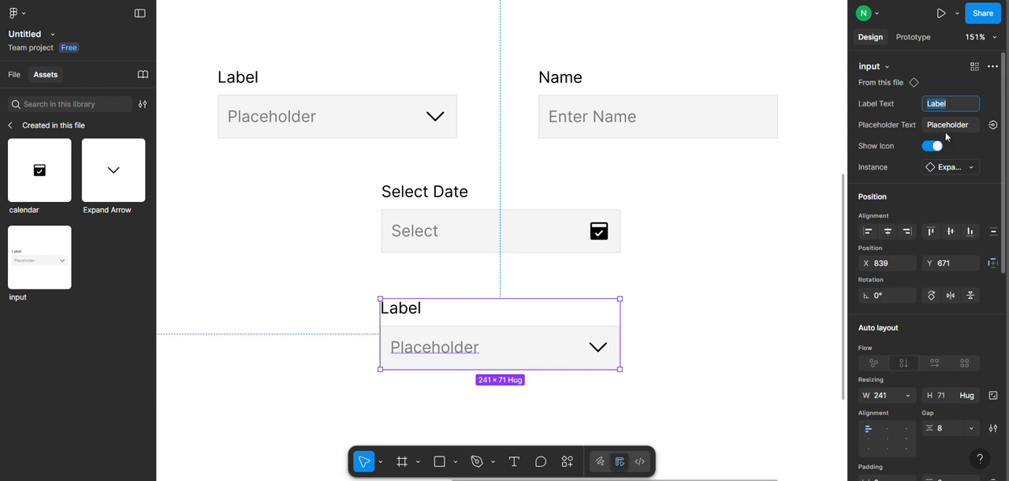
{"action": "left_click", "coordinate": [687, 296]}
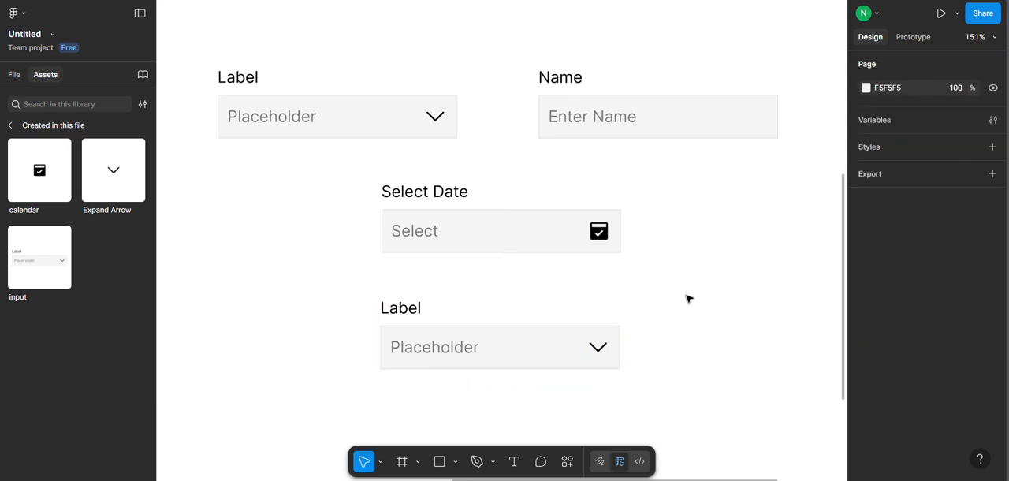
{"action": "left_click", "coordinate": [580, 333]}
{"action": "key", "text": "Delete"}
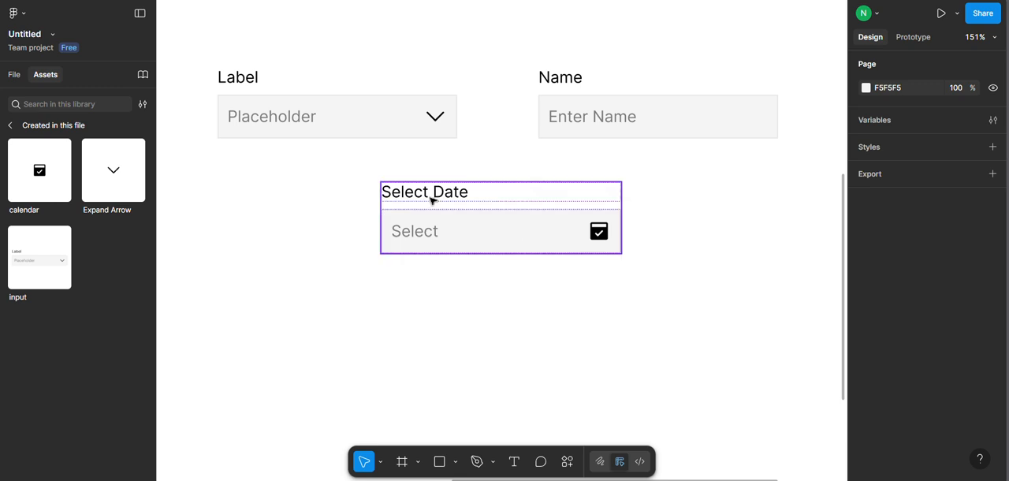
Create a visibility property named "Show Label" with the value True for the Label text in the main input component.
{"action": "left_click", "coordinate": [309, 100]}
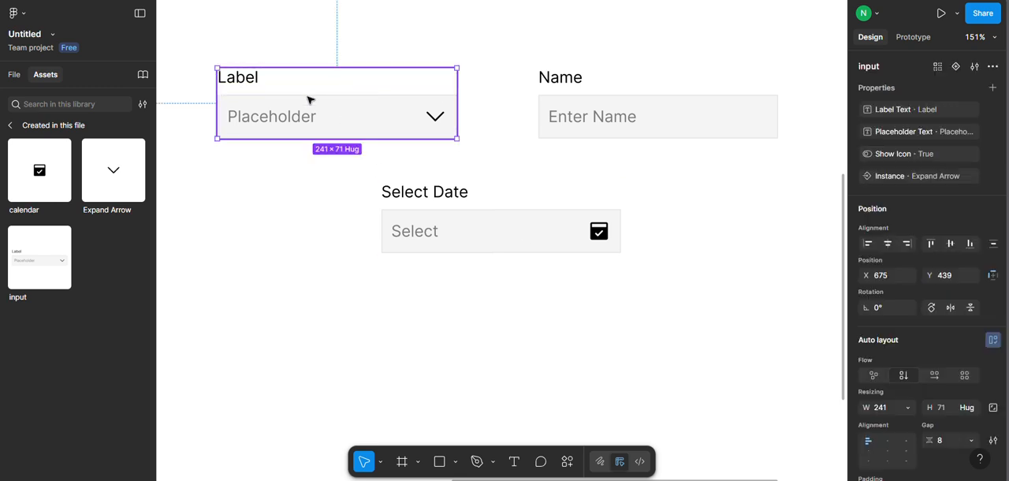
{"action": "left_click", "coordinate": [251, 85]}
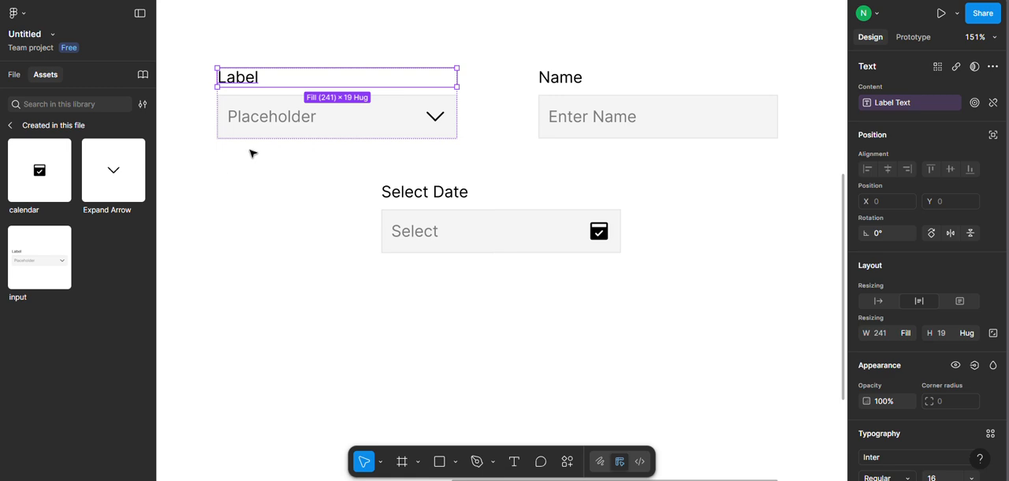
{"action": "scroll", "coordinate": [976, 358], "scroll_direction": "down", "scroll_amount": 5}
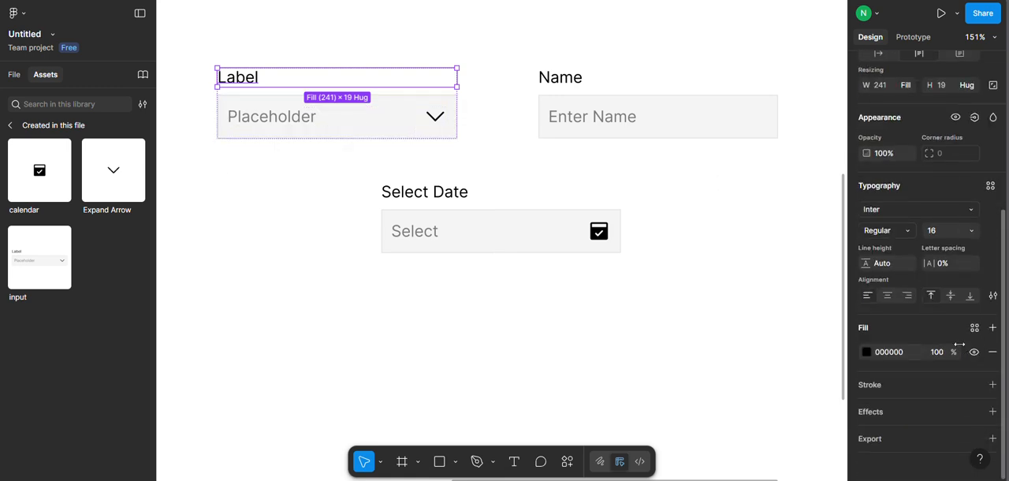
{"action": "scroll", "coordinate": [960, 345], "scroll_direction": "up", "scroll_amount": 3}
{"action": "left_click", "coordinate": [974, 249]}
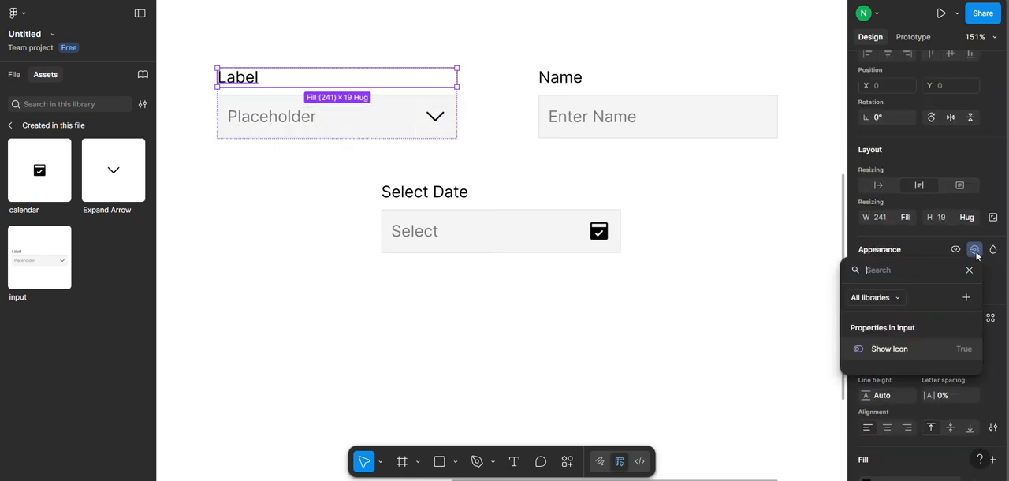
{"action": "left_click", "coordinate": [966, 297]}
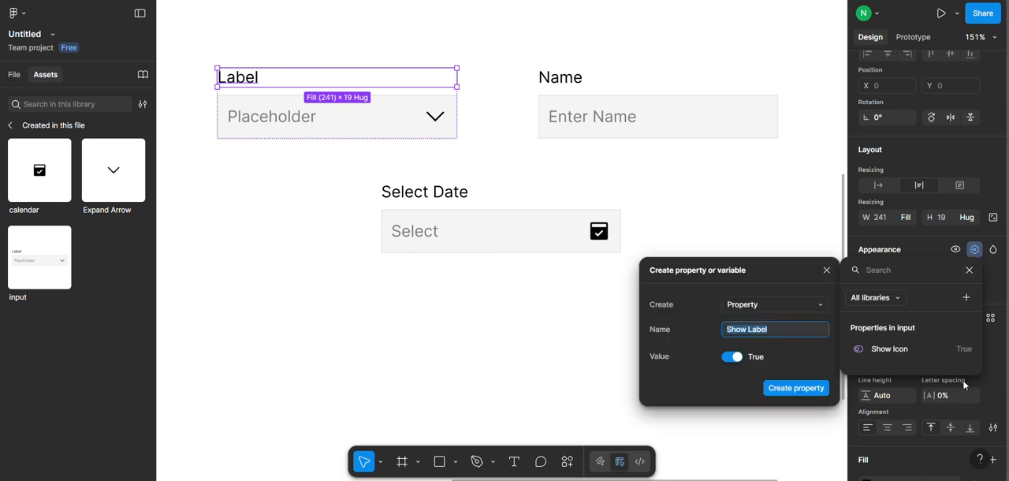
{"action": "left_click", "coordinate": [796, 387]}
{"action": "left_click", "coordinate": [397, 103]}
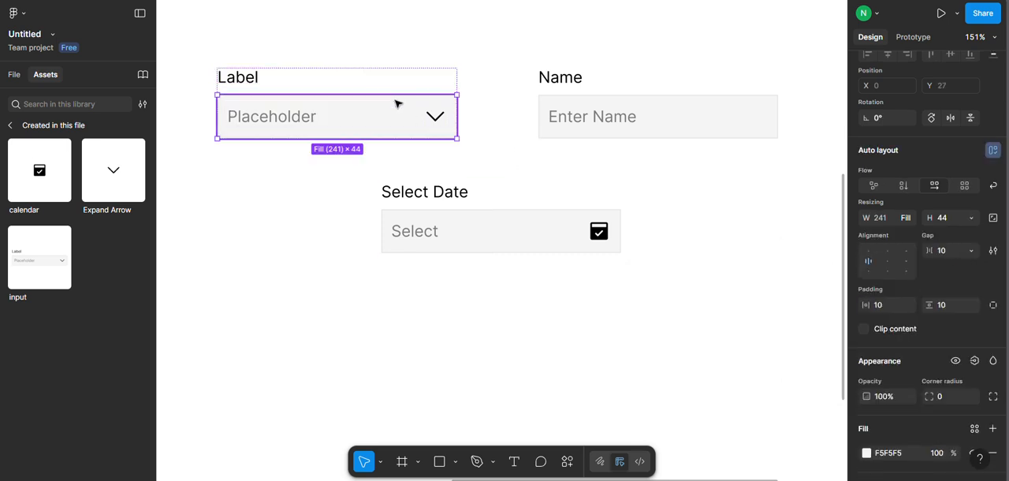
{"action": "left_click", "coordinate": [525, 130]}
{"action": "left_click", "coordinate": [386, 102]}
{"action": "left_click", "coordinate": [593, 246]}
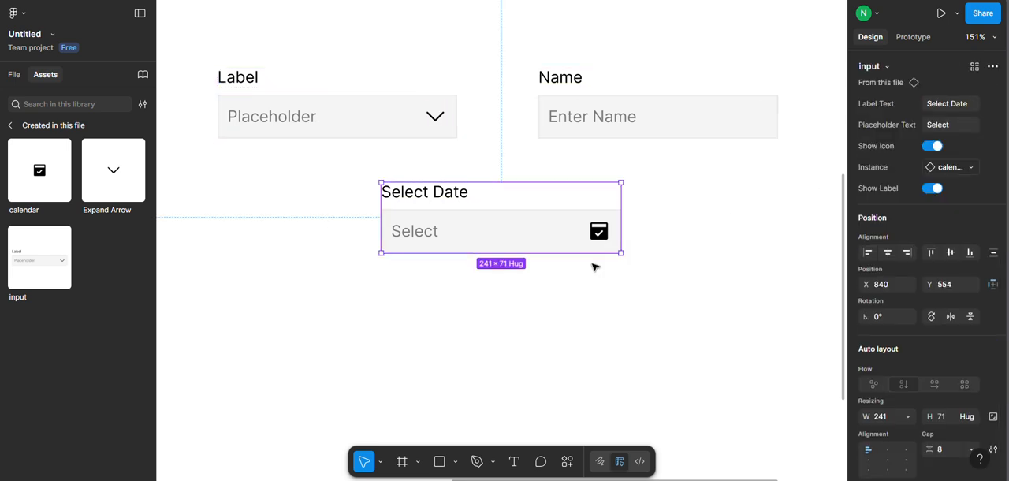
{"action": "left_click", "coordinate": [529, 320]}
Place another input instance below the Select Date field and turn off its Show Icon and Show Label properties.
{"action": "left_click_drag", "start_coordinate": [40, 260], "coordinate": [539, 365]}
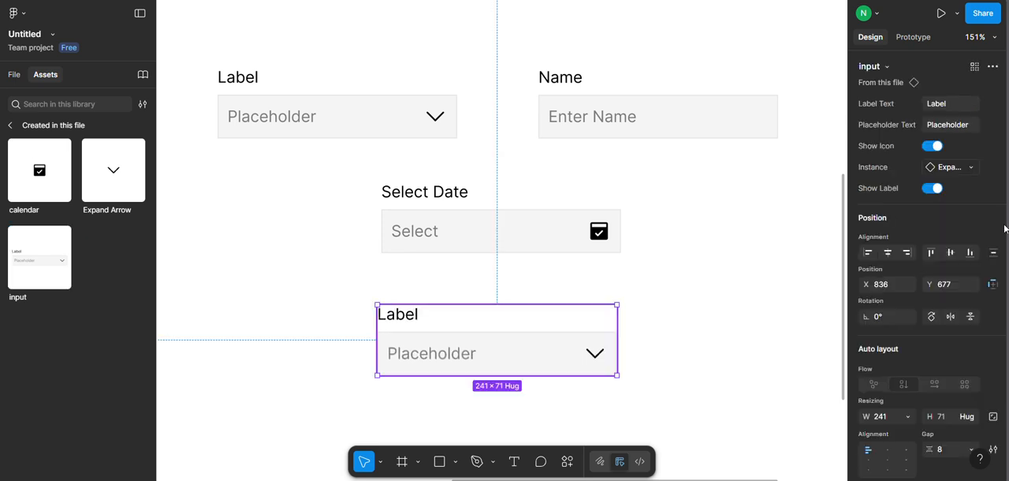
{"action": "left_click", "coordinate": [933, 146]}
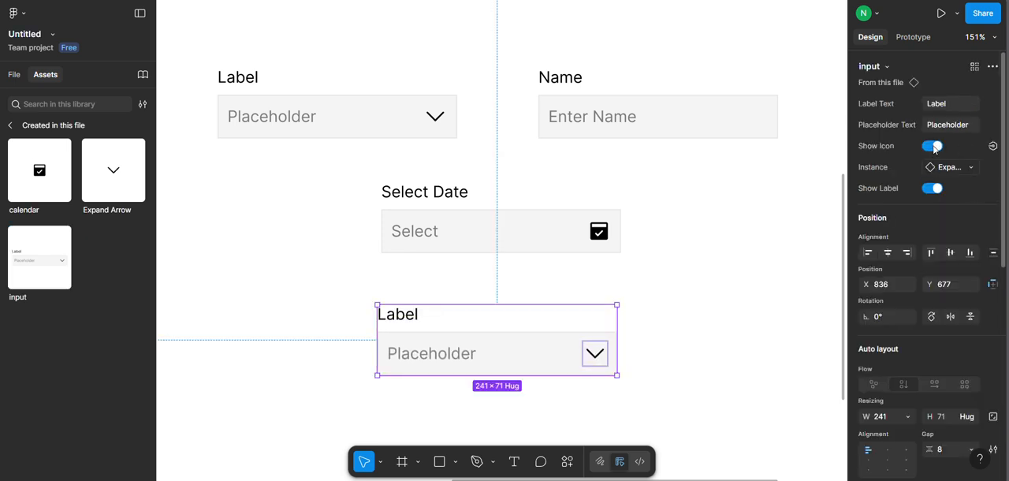
{"action": "left_click", "coordinate": [933, 168]}
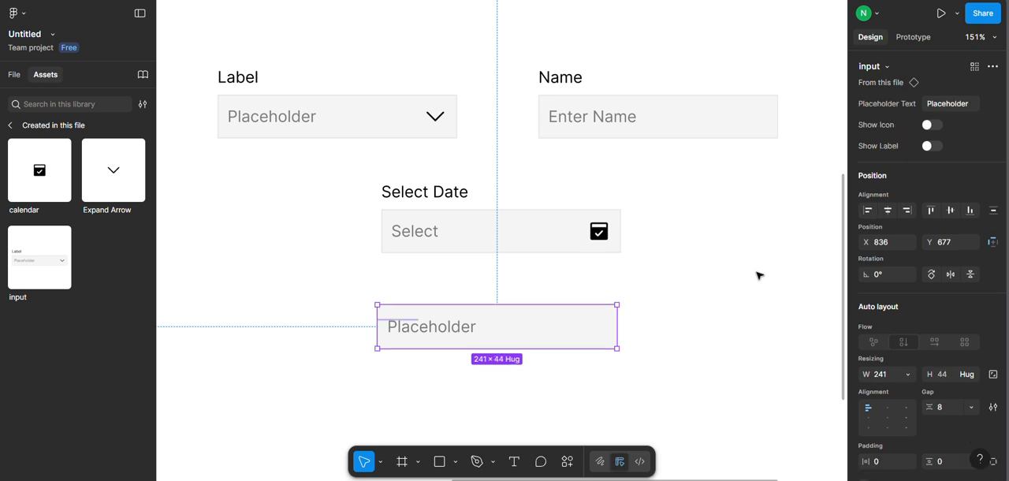
Set the Placeholder Text of the unlabelled input instance below the Select Date field to "Enter Name".
{"action": "left_click", "coordinate": [949, 108]}
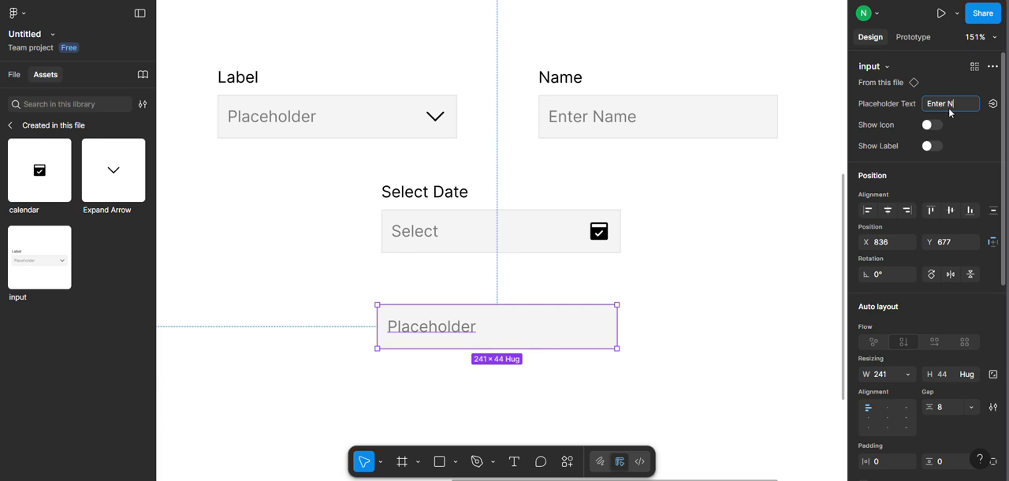
{"action": "type", "text": "Enter Name"}
{"action": "key", "text": "Return"}
{"action": "left_click", "coordinate": [745, 313]}
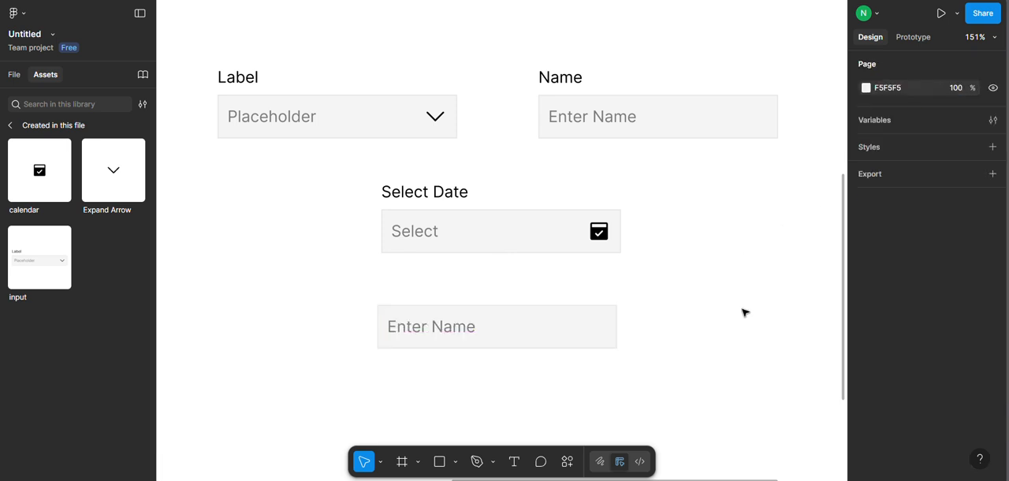
Turn on Show Icon and Show Label for the lowest input instance and set its Label Text to "Enter Name".
{"action": "left_click", "coordinate": [586, 328]}
{"action": "left_click", "coordinate": [933, 125]}
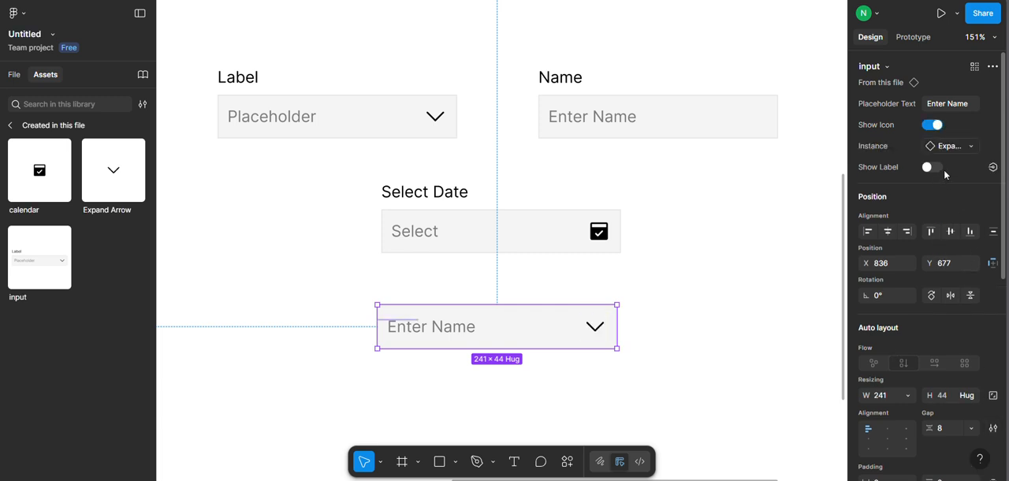
{"action": "left_click", "coordinate": [937, 167]}
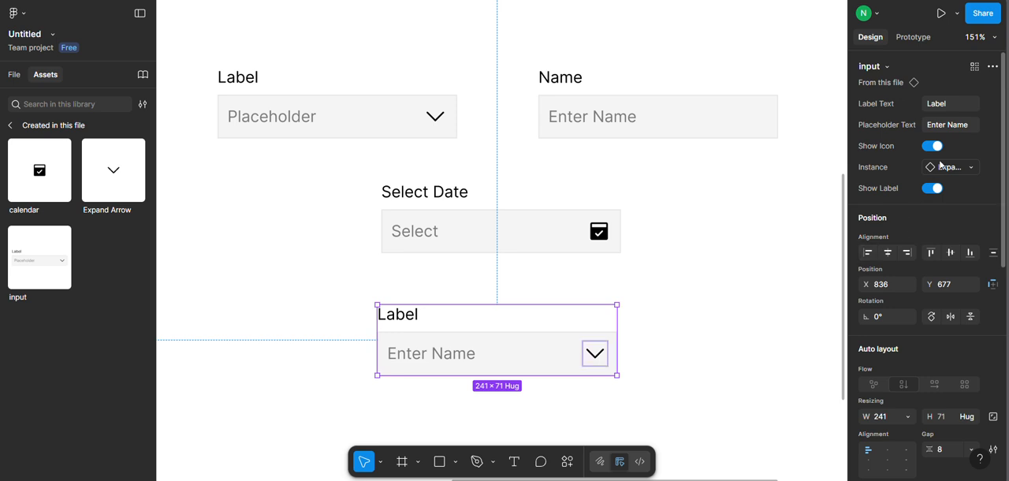
{"action": "left_click", "coordinate": [942, 110]}
{"action": "type", "text": "E"}
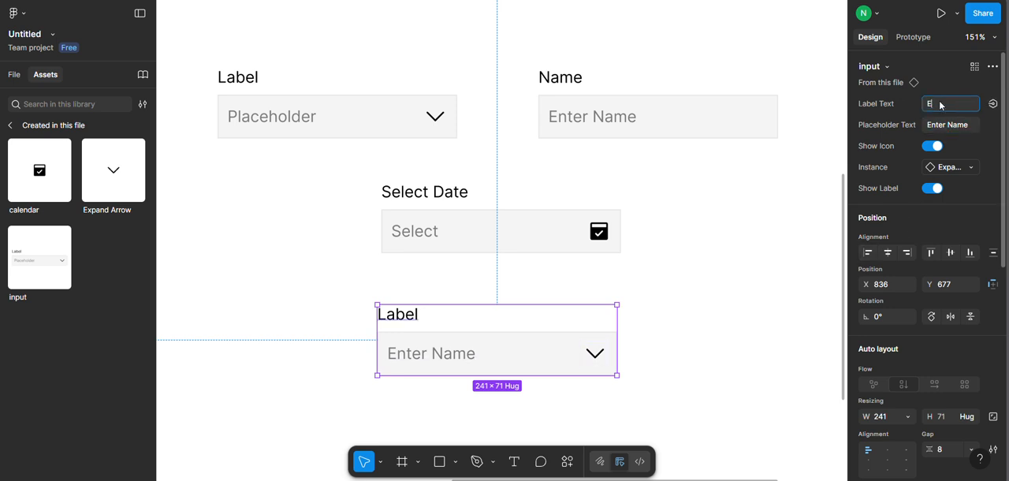
{"action": "type", "text": "nter Name"}
{"action": "key", "text": "Return"}
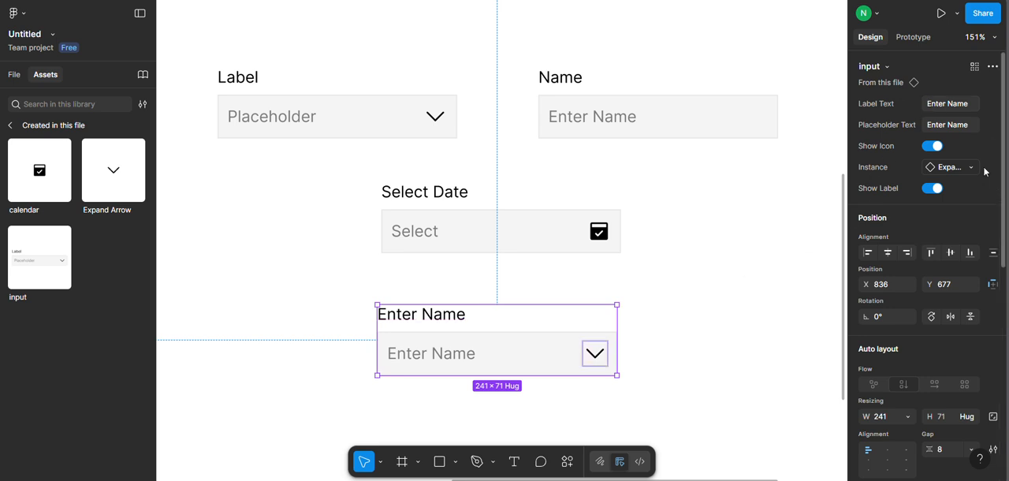
{"action": "left_click", "coordinate": [730, 263]}
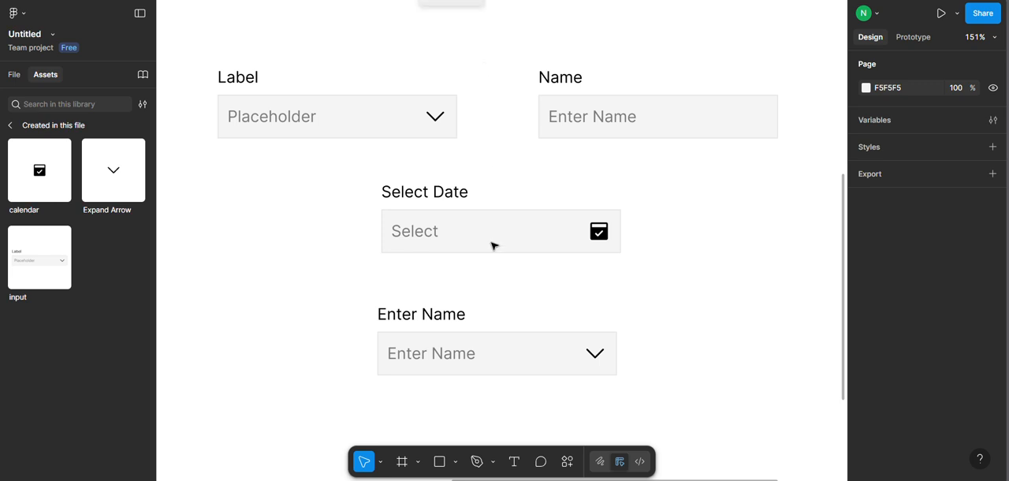
Move the Select Date instance to about X 994, Y 551 and the Enter Name instance below it, forming a column under the Name field.
{"action": "left_click", "coordinate": [471, 223]}
{"action": "left_click_drag", "start_coordinate": [488, 224], "coordinate": [642, 221]}
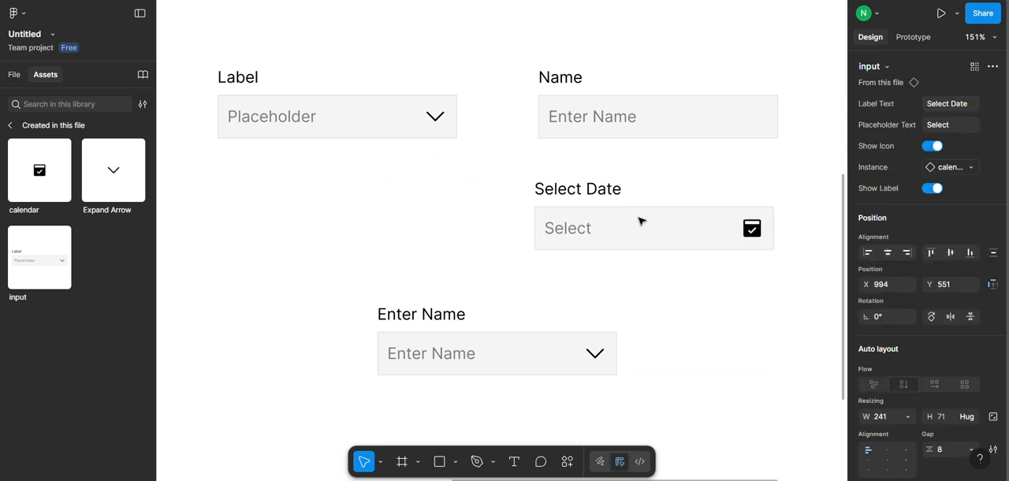
{"action": "left_click_drag", "start_coordinate": [491, 366], "coordinate": [655, 354]}
Add a second variant to the main input component.
{"action": "left_click", "coordinate": [311, 89]}
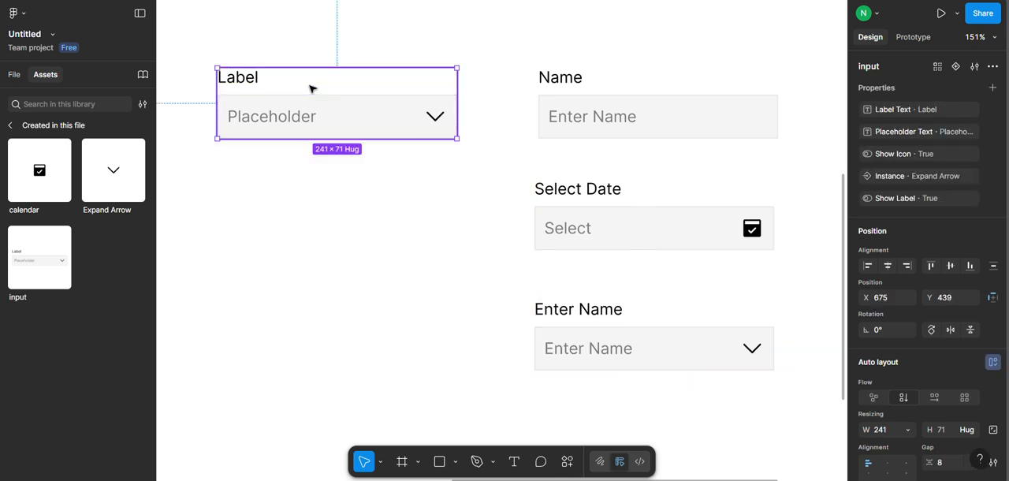
{"action": "right_click", "coordinate": [312, 89]}
{"action": "mouse_move", "coordinate": [441, 322]}
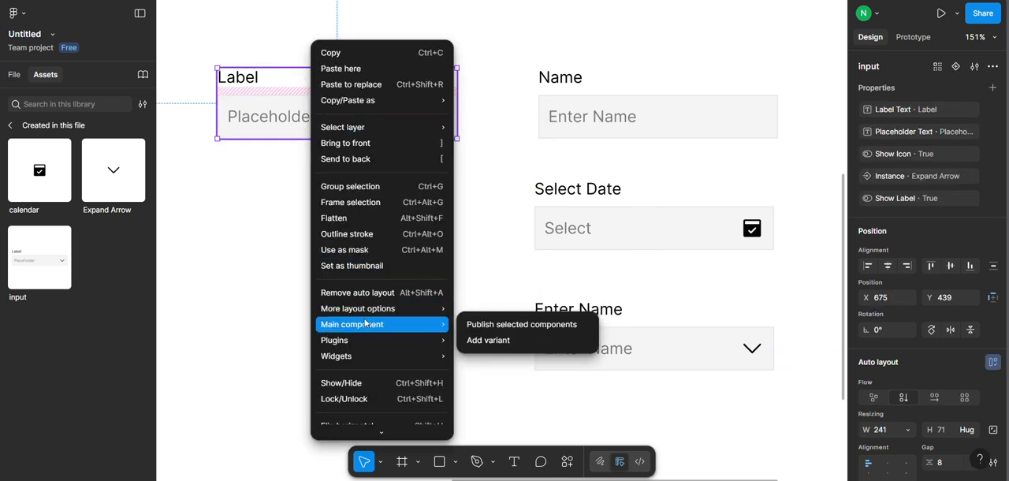
{"action": "left_click", "coordinate": [488, 340]}
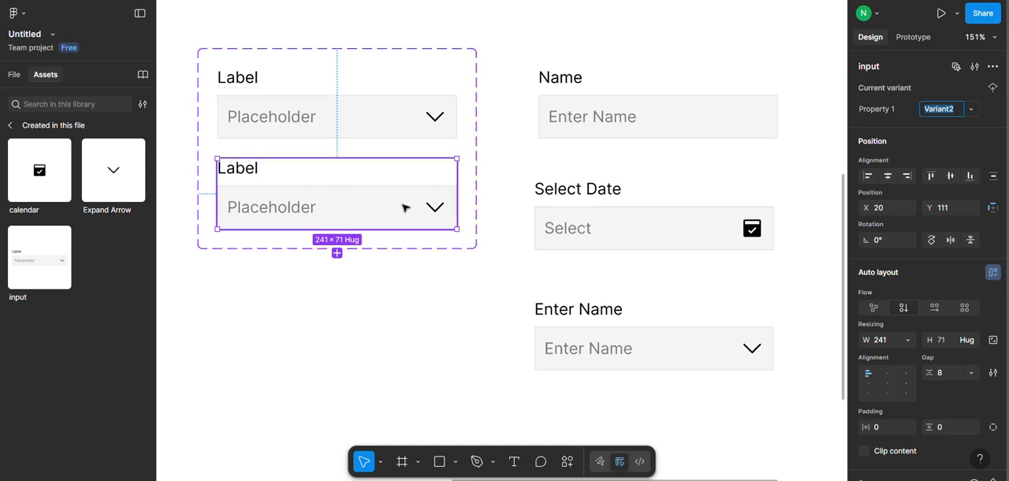
Set the fill opacity of the Placeholder text in the second input variant to 100%.
{"action": "left_click", "coordinate": [275, 208]}
{"action": "scroll", "coordinate": [955, 431], "scroll_direction": "down", "scroll_amount": 4}
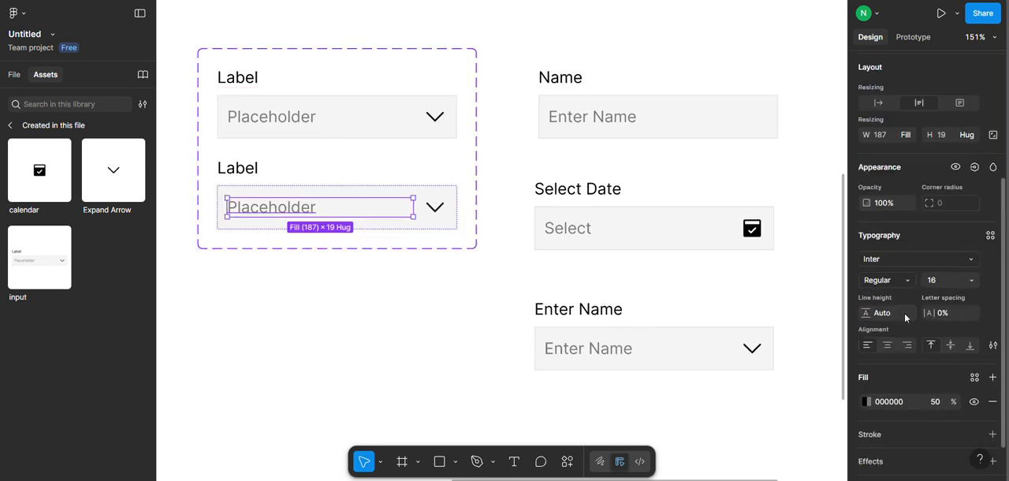
{"action": "left_click", "coordinate": [935, 402]}
{"action": "type", "text": "100"}
{"action": "key", "text": "Return"}
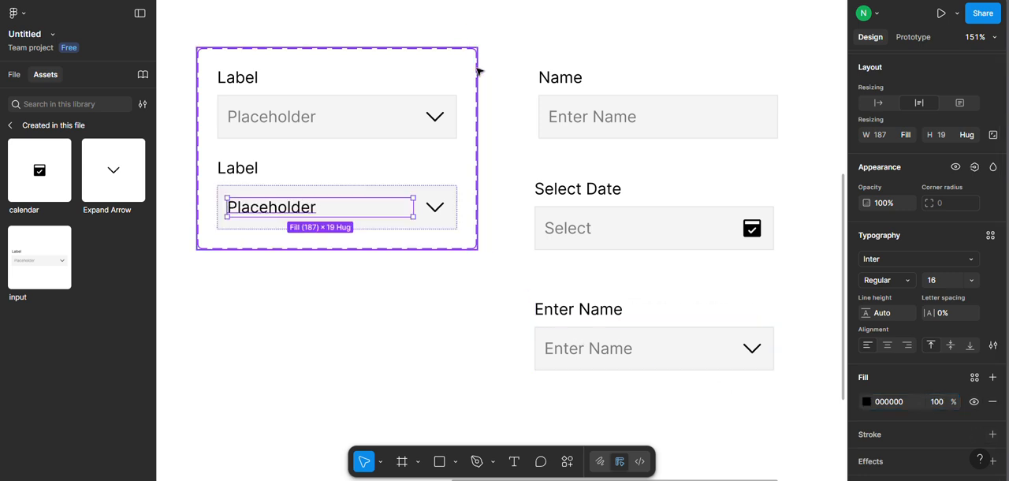
{"action": "left_click", "coordinate": [498, 203]}
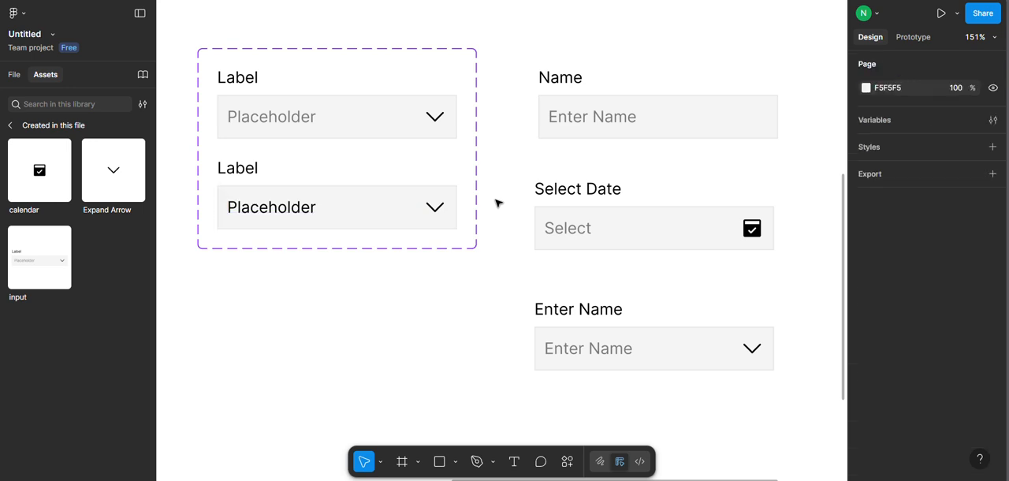
Try Variant2 for Property 1 on the Name instance and return it to Default.
{"action": "scroll", "coordinate": [354, 137], "scroll_direction": "down", "scroll_amount": 1}
{"action": "scroll", "coordinate": [621, 281], "scroll_direction": "up", "scroll_amount": 1}
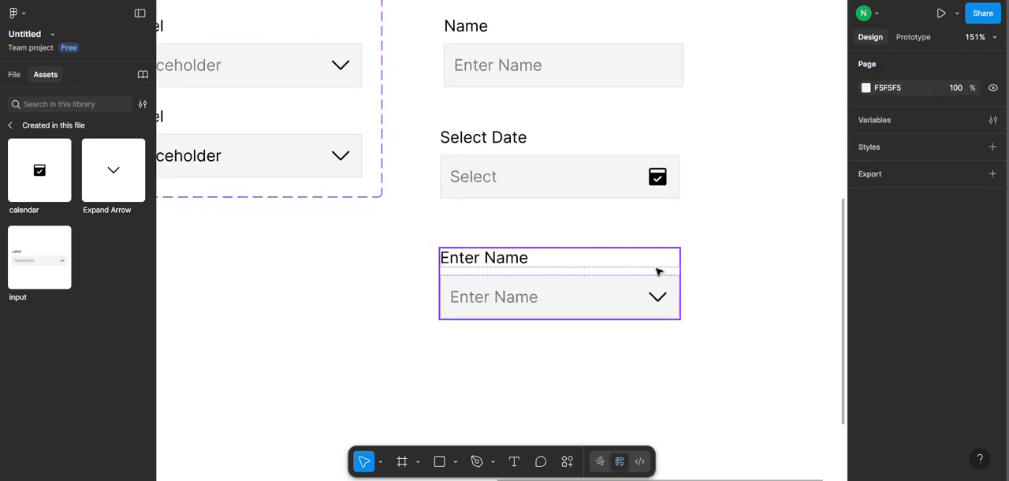
{"action": "left_click", "coordinate": [631, 261]}
{"action": "left_click", "coordinate": [590, 63]}
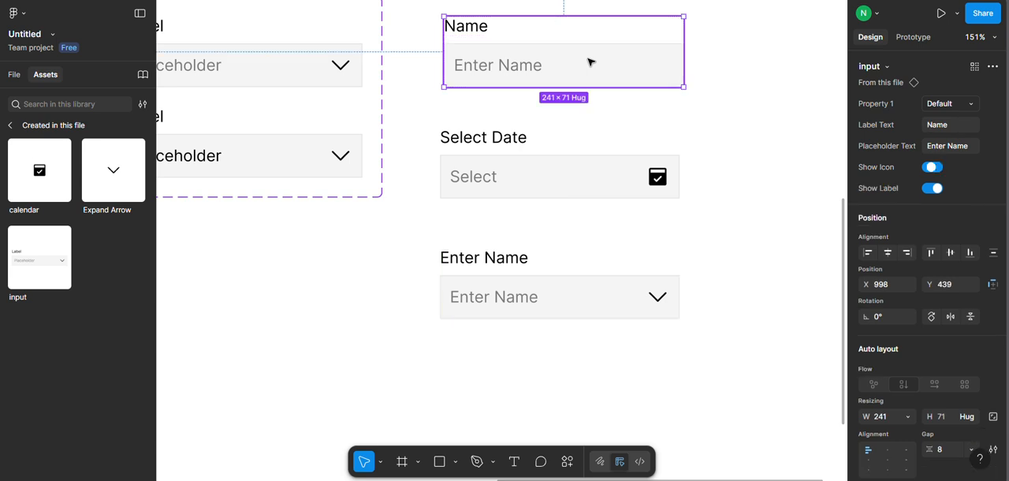
{"action": "scroll", "coordinate": [590, 62], "scroll_direction": "up", "scroll_amount": 2}
{"action": "left_click", "coordinate": [958, 103]}
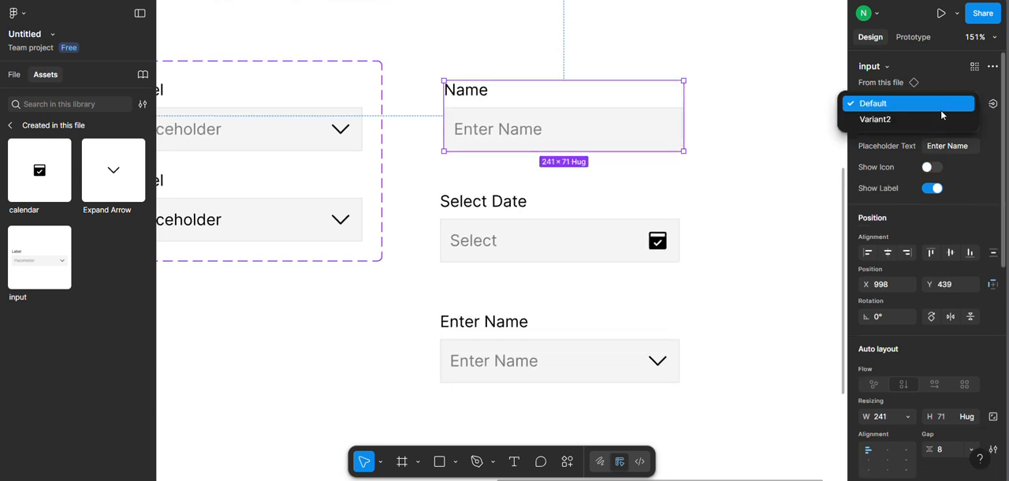
{"action": "left_click", "coordinate": [939, 119]}
{"action": "left_click", "coordinate": [949, 103]}
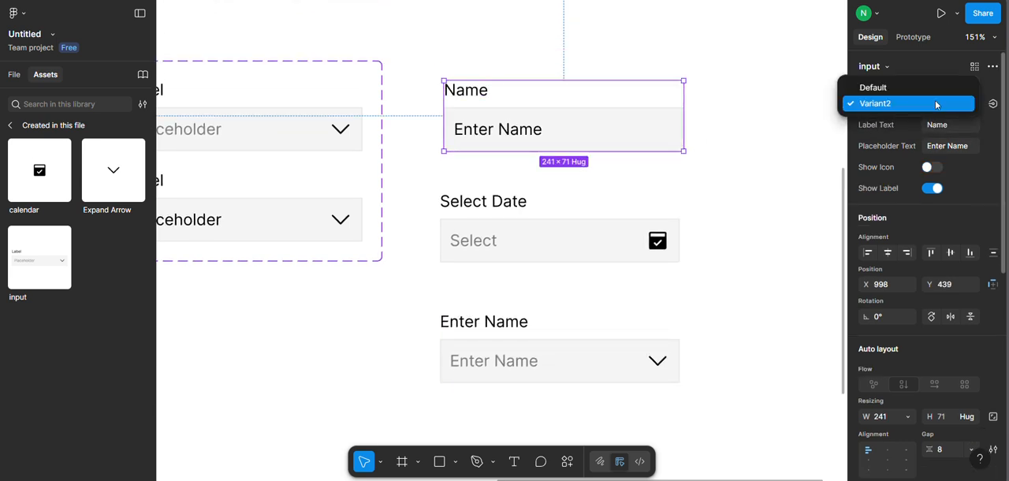
{"action": "left_click", "coordinate": [903, 89]}
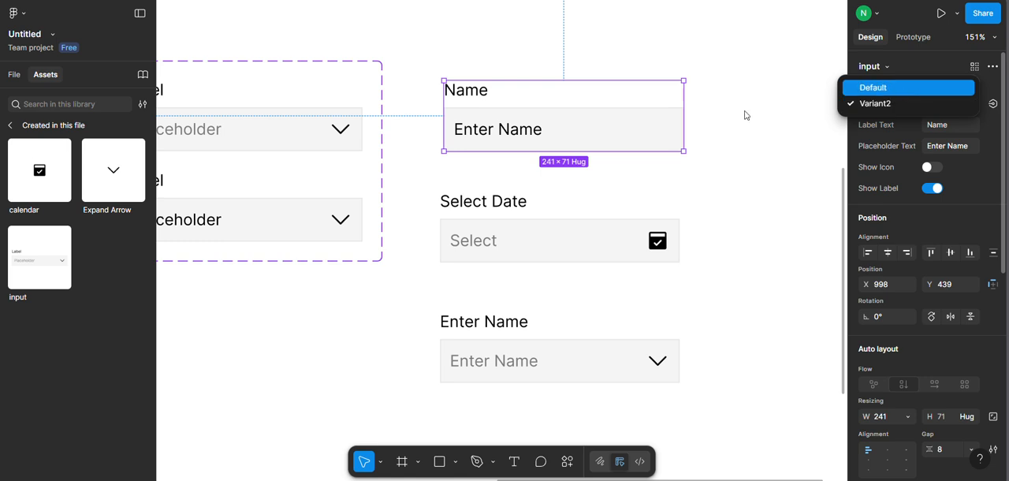
Set the Name instance's Placeholder Text to a sample first name and its Property 1 to Variant2.
{"action": "left_click", "coordinate": [957, 150]}
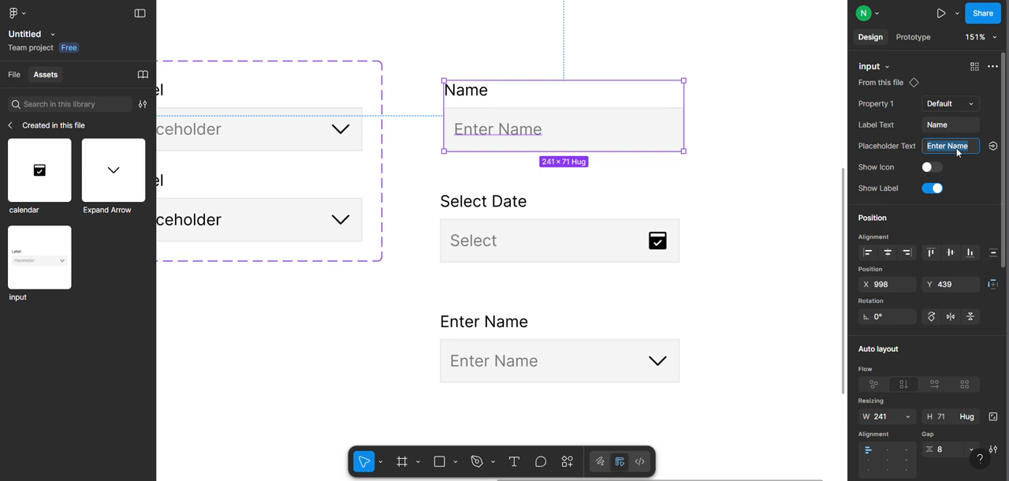
{"action": "type", "text": "Aaron"}
{"action": "key", "text": "Return"}
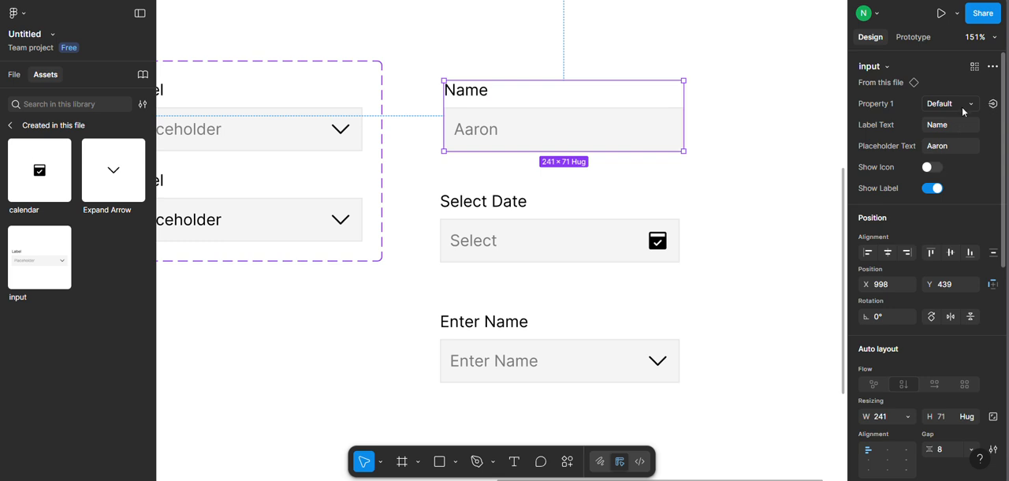
{"action": "left_click", "coordinate": [963, 104]}
{"action": "left_click", "coordinate": [951, 119]}
{"action": "left_click", "coordinate": [749, 162]}
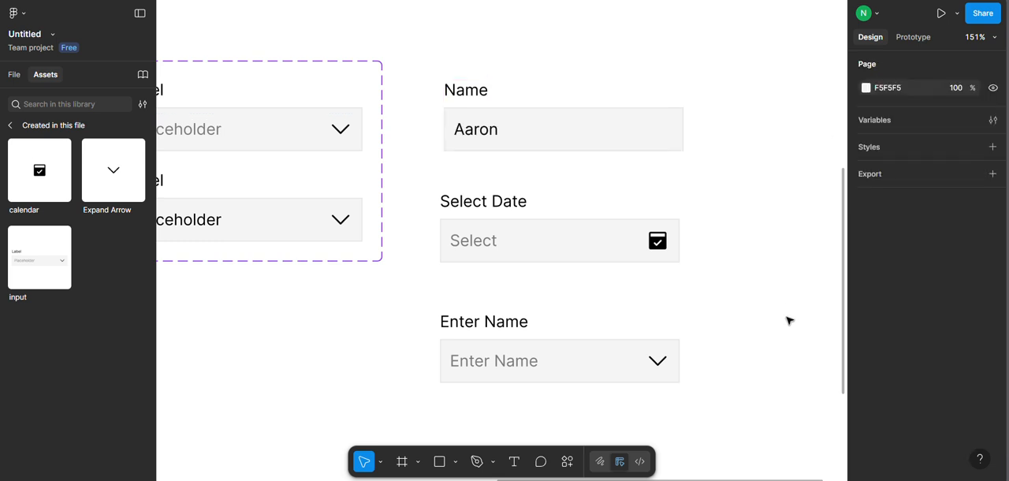
{"action": "scroll", "coordinate": [769, 175], "scroll_direction": "down", "scroll_amount": 2}
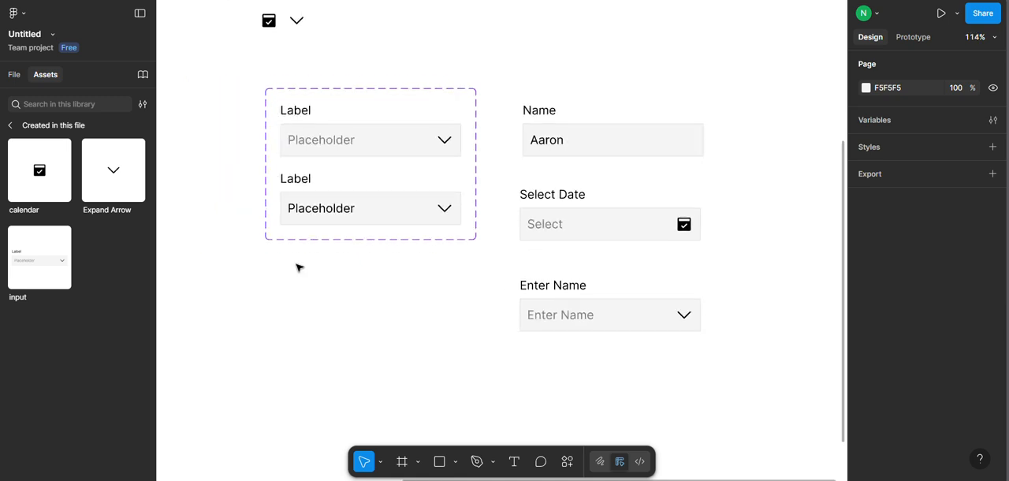
{"action": "scroll", "coordinate": [296, 268], "scroll_direction": "up", "scroll_amount": 2}
{"action": "scroll", "coordinate": [325, 258], "scroll_direction": "down", "scroll_amount": 2}
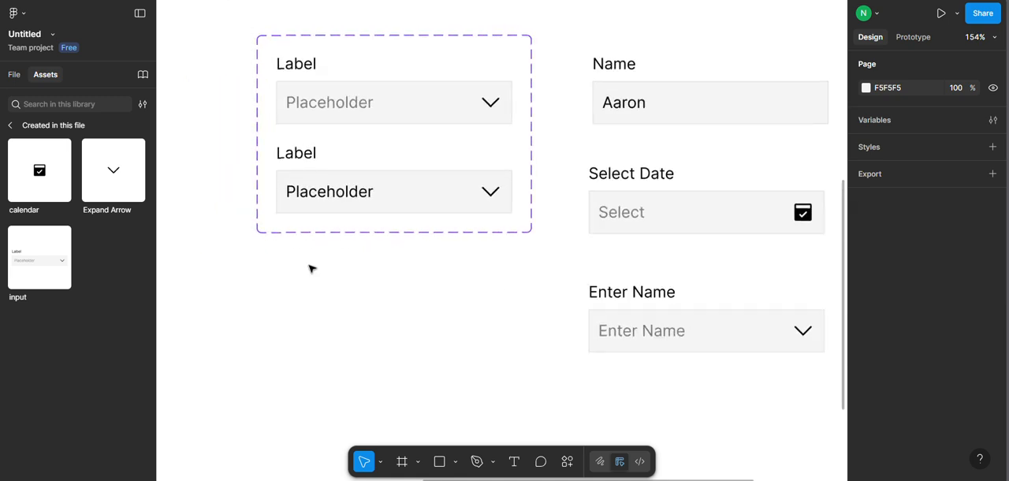